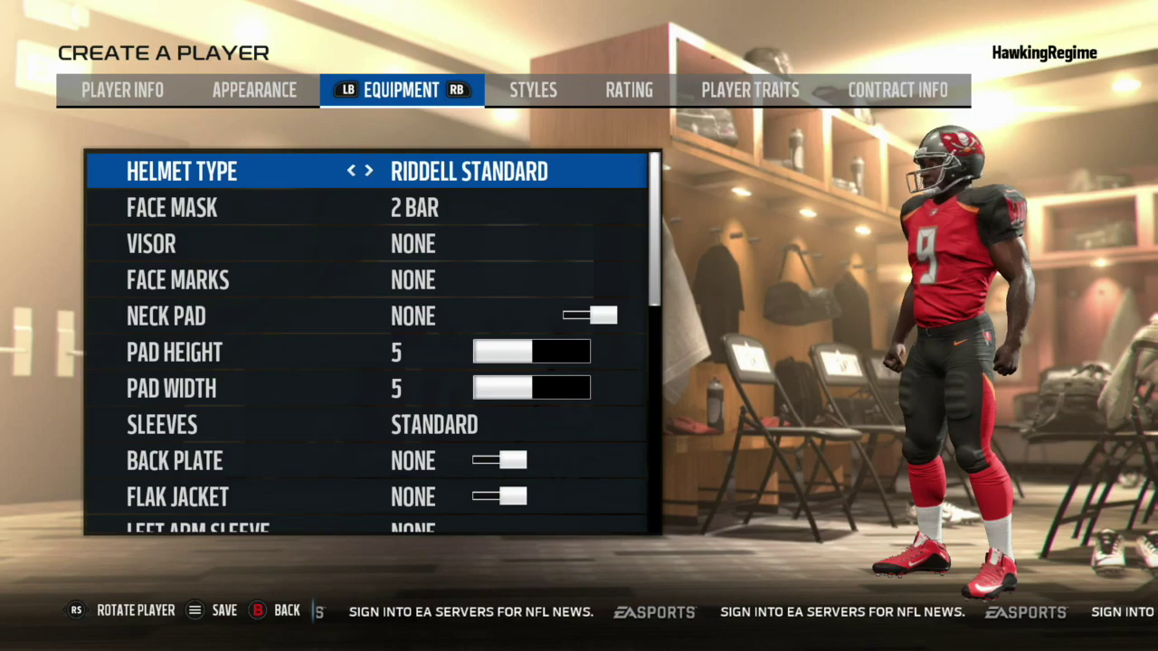
- Try several 3 Bar face masks on the Riddell helmet and settle on 3 Bar RB
key(Right)
key(Left)
key(Down)
key(Right)
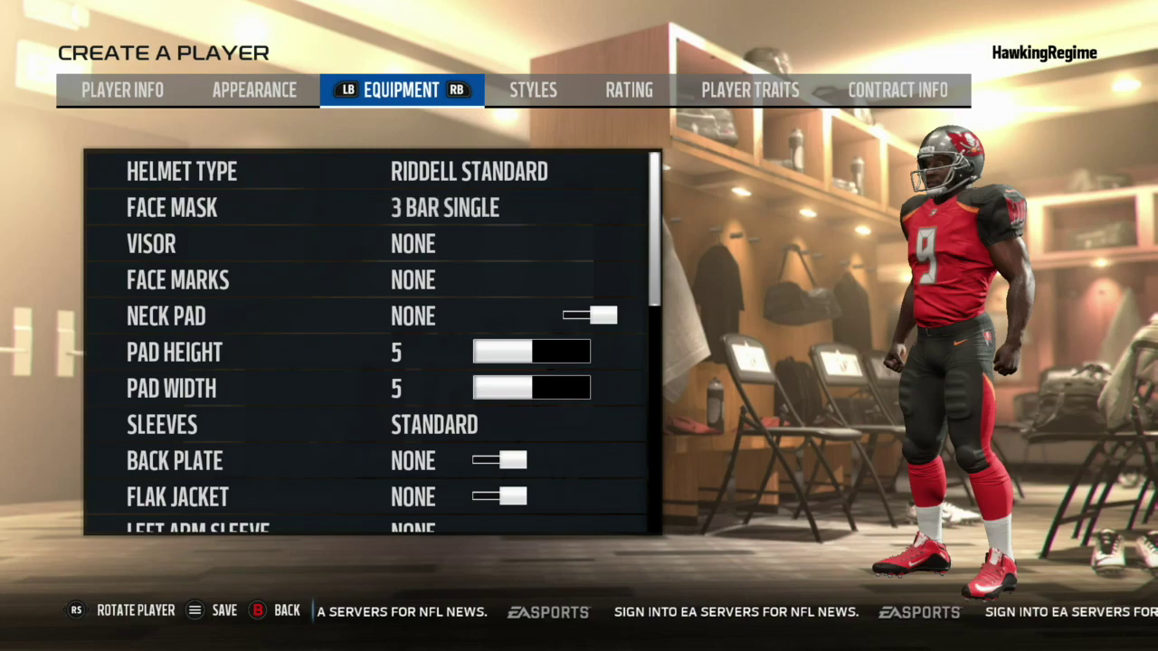
key(Right)
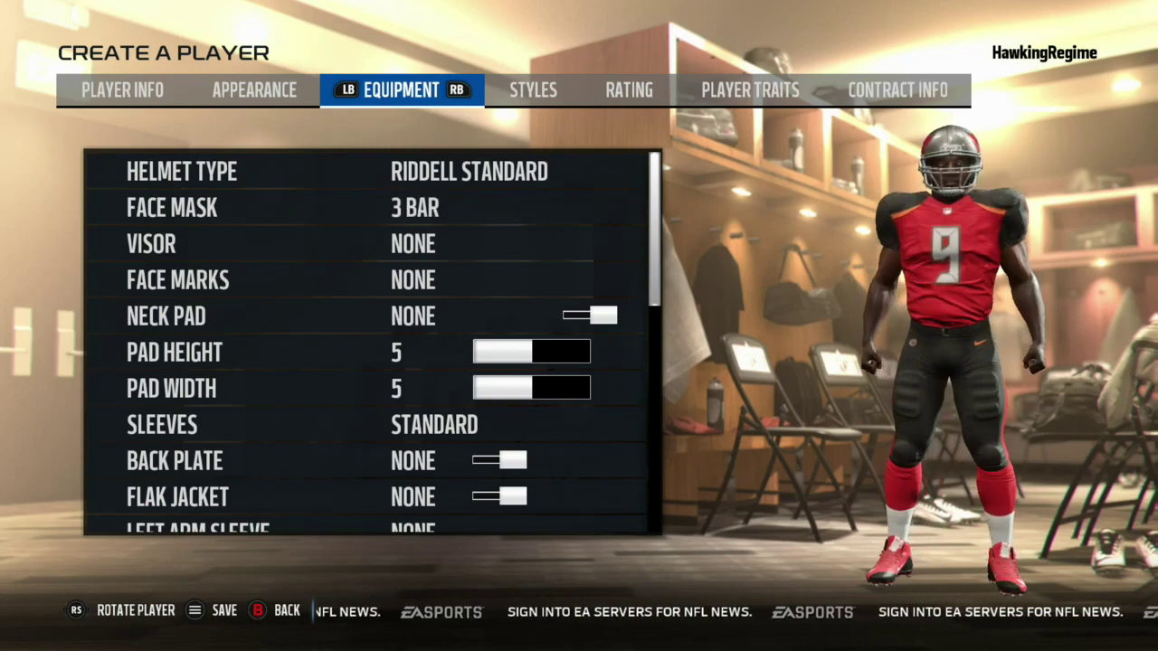
key(Right)
key(Right)
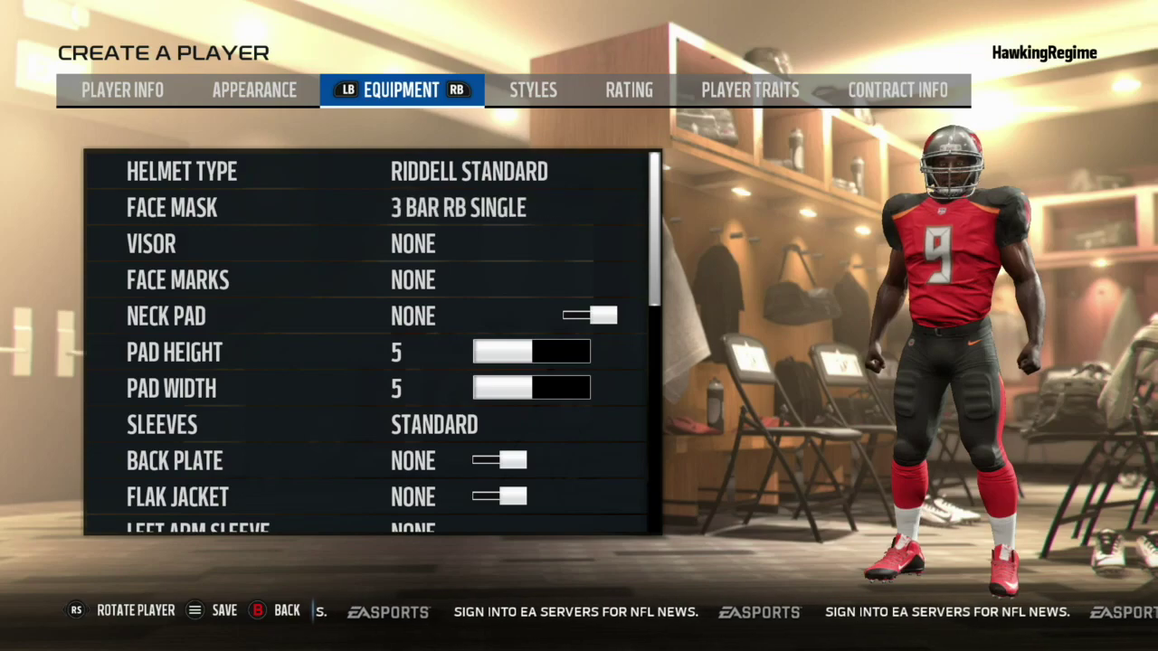
key(Right)
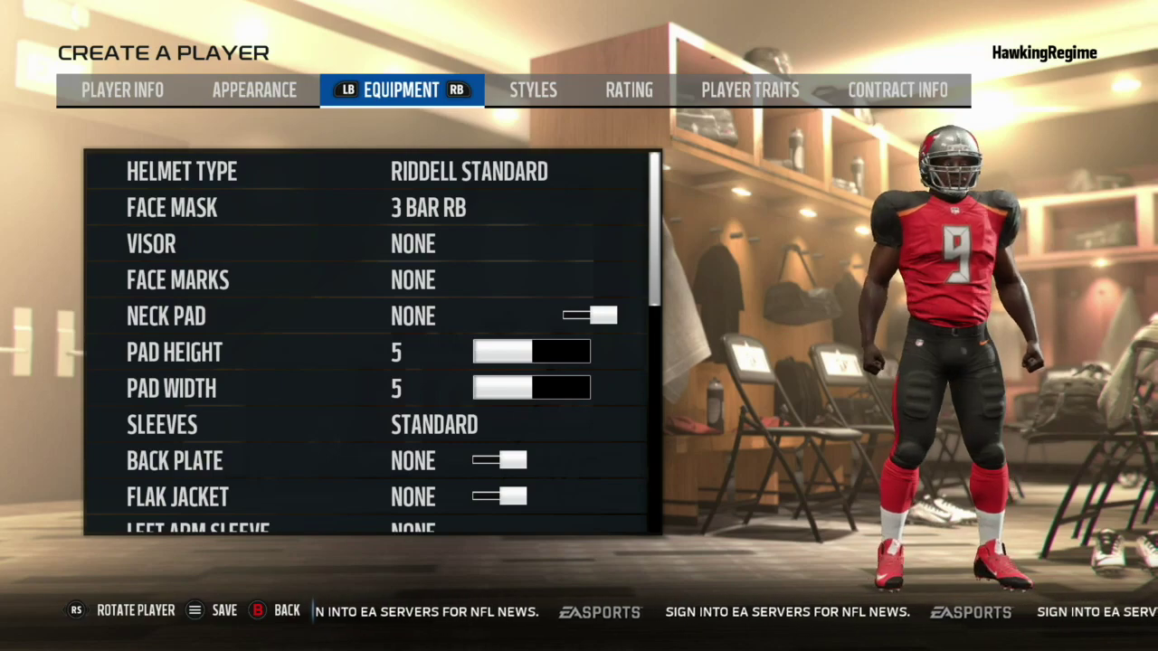
key(Right)
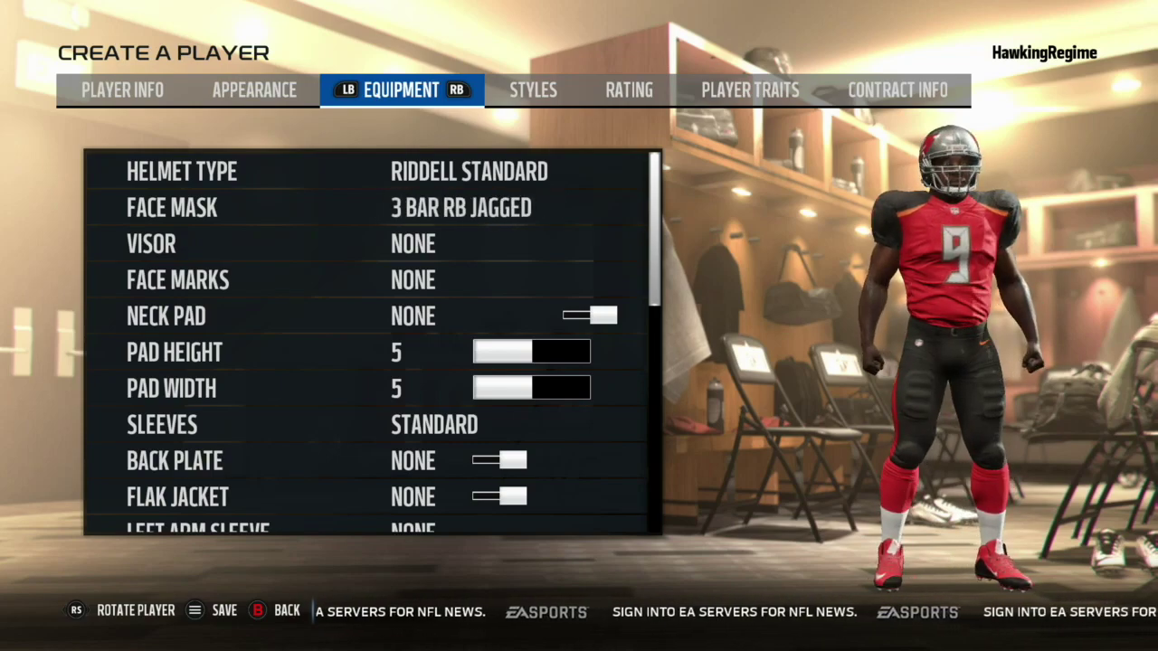
key(Left)
- Switch the helmet to XENITH X1 with the XENITH 3 BAR RB face mask
key(Up)
key(Right)
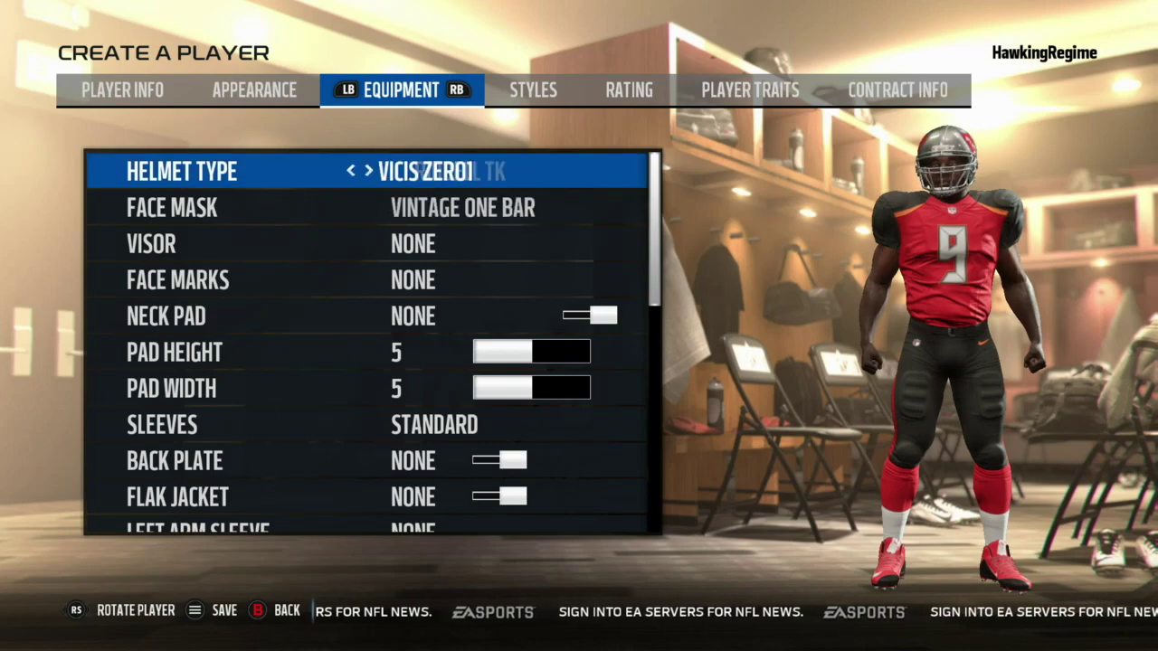
key(Right)
key(Down)
key(Right)
key(Right)
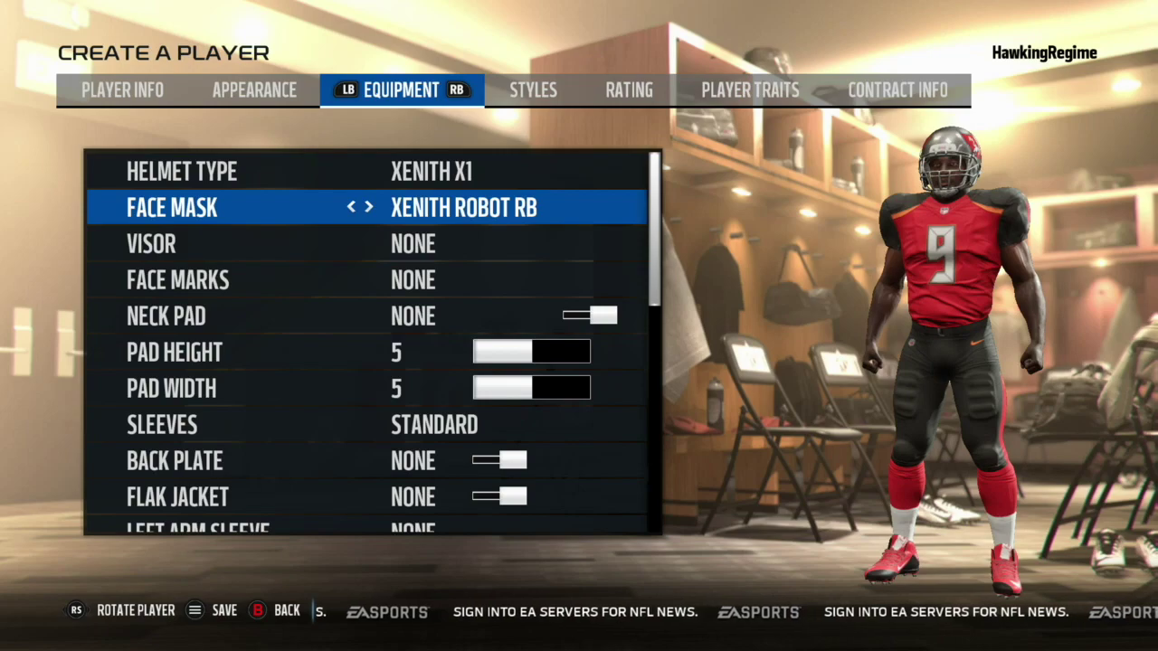
key(Down)
key(Down)
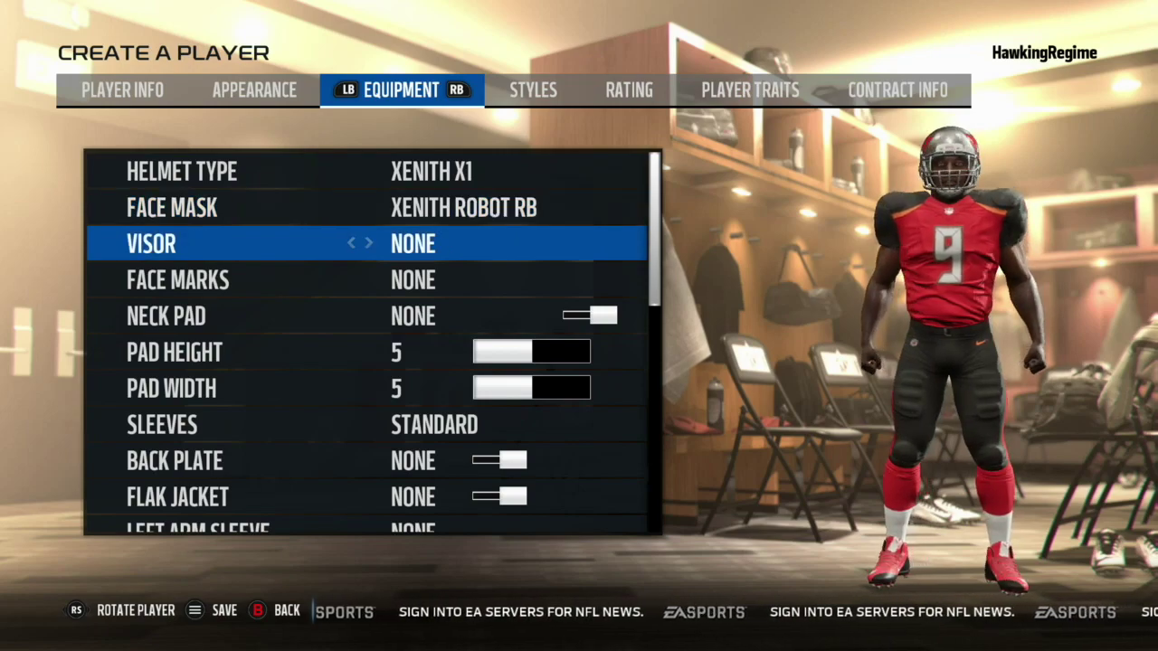
key(Up)
key(Up)
key(Right)
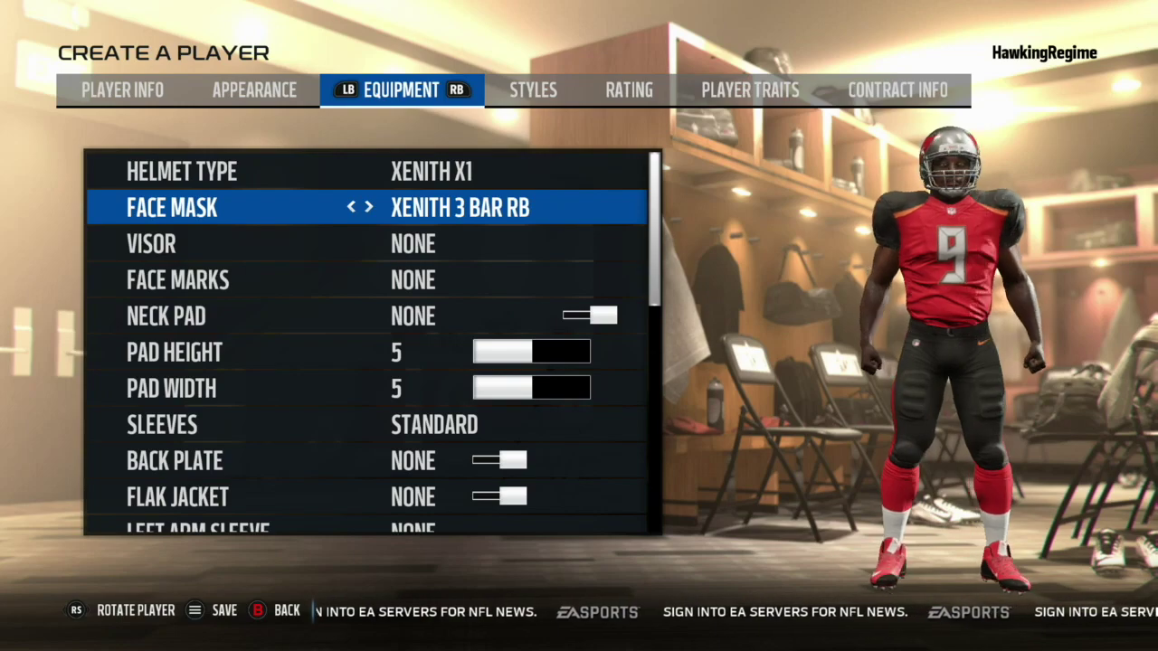
- Set the face marks to EYE PAINT after comparing Eye Paint 2 and eye tape
key(Down)
key(Down)
key(Up)
key(Down)
key(Right)
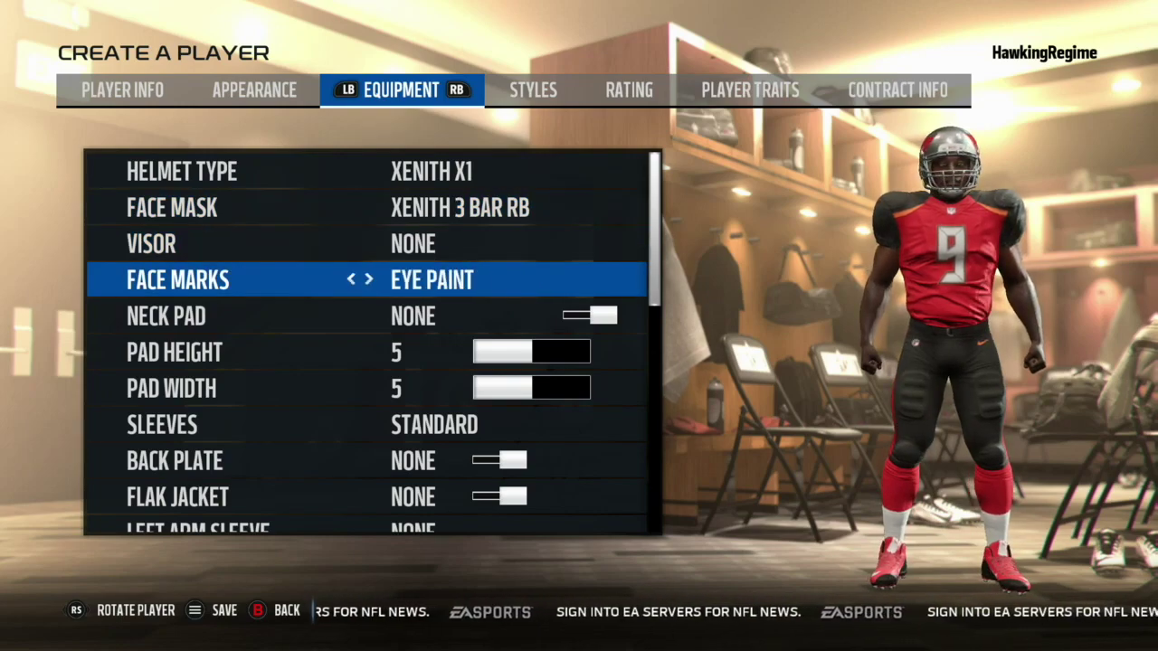
key(Right)
key(Right)
key(Left)
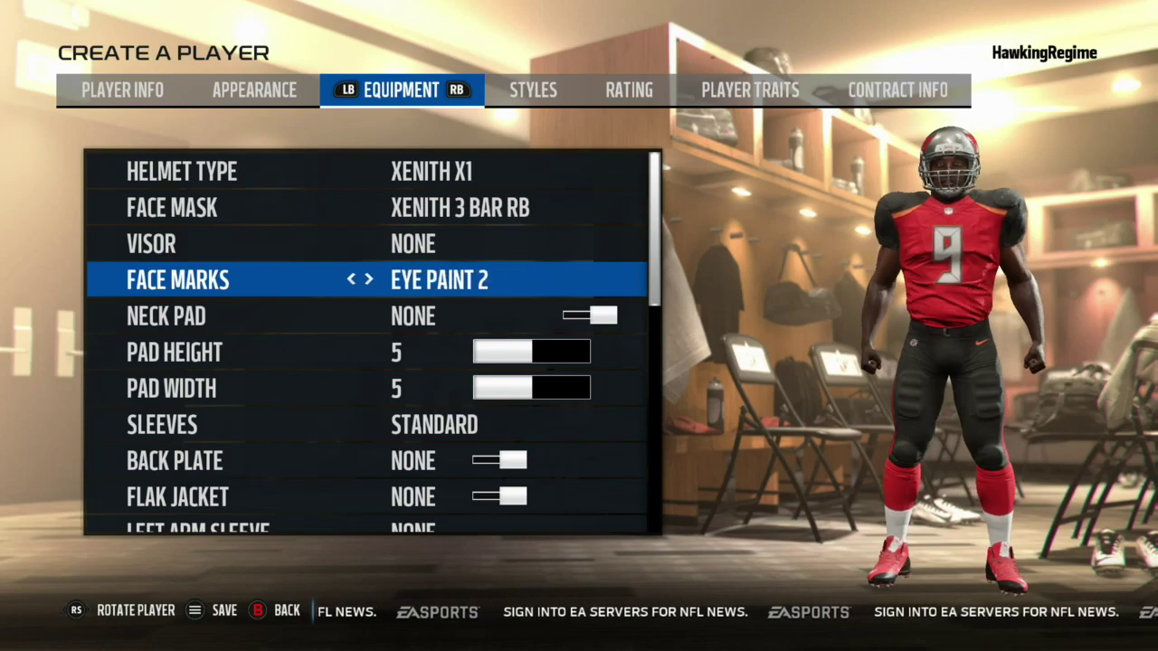
key(Right)
key(Right)
key(Right)
key(Right)
key(Right)
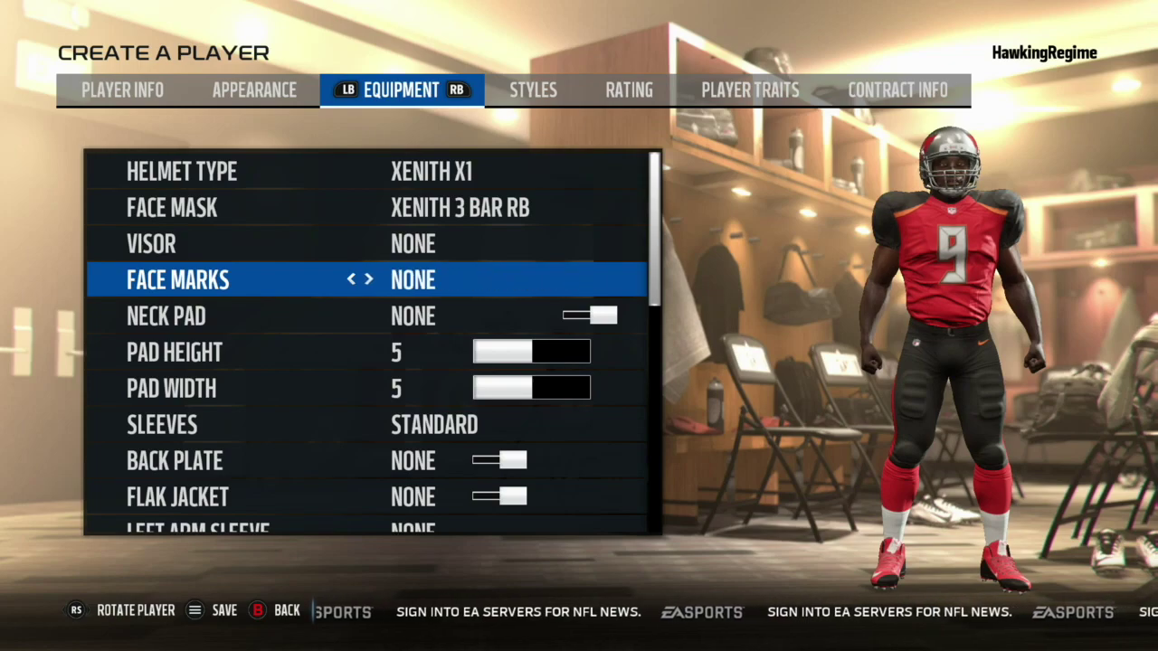
key(Right)
key(Down)
- Set the left wrist to Taped Wrists Normal
key(Down)
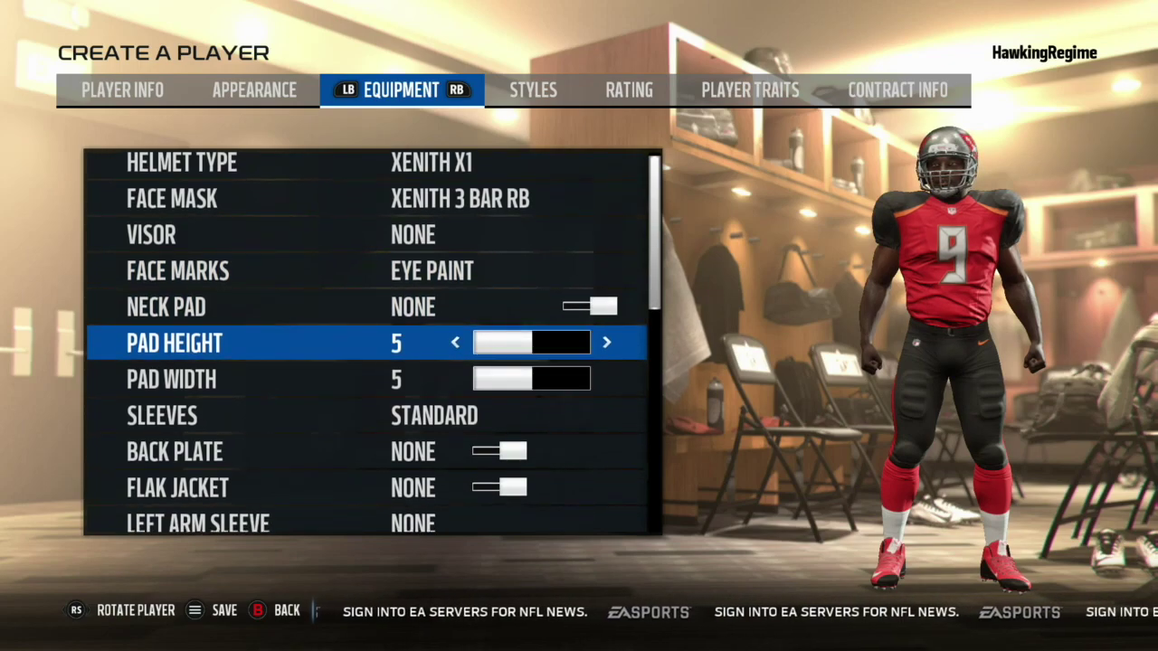
key(Down)
key(Down)
key(Down)
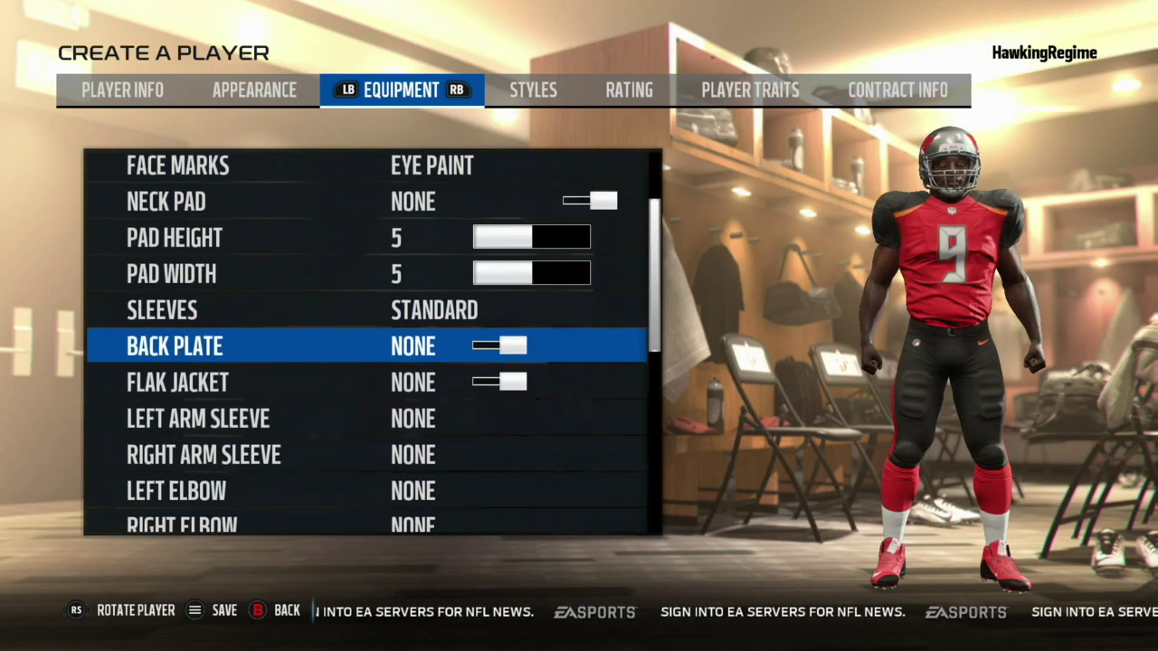
key(Down)
key(Down)
key(Down)
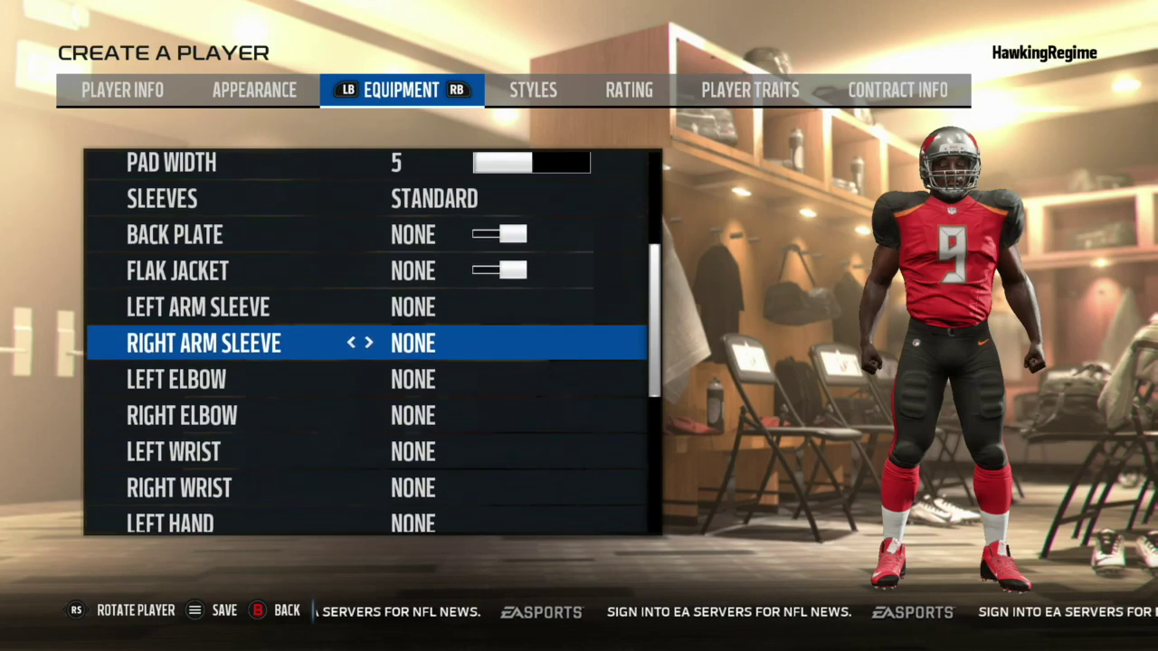
key(Down)
key(Down)
key(Down)
key(Right)
key(Right)
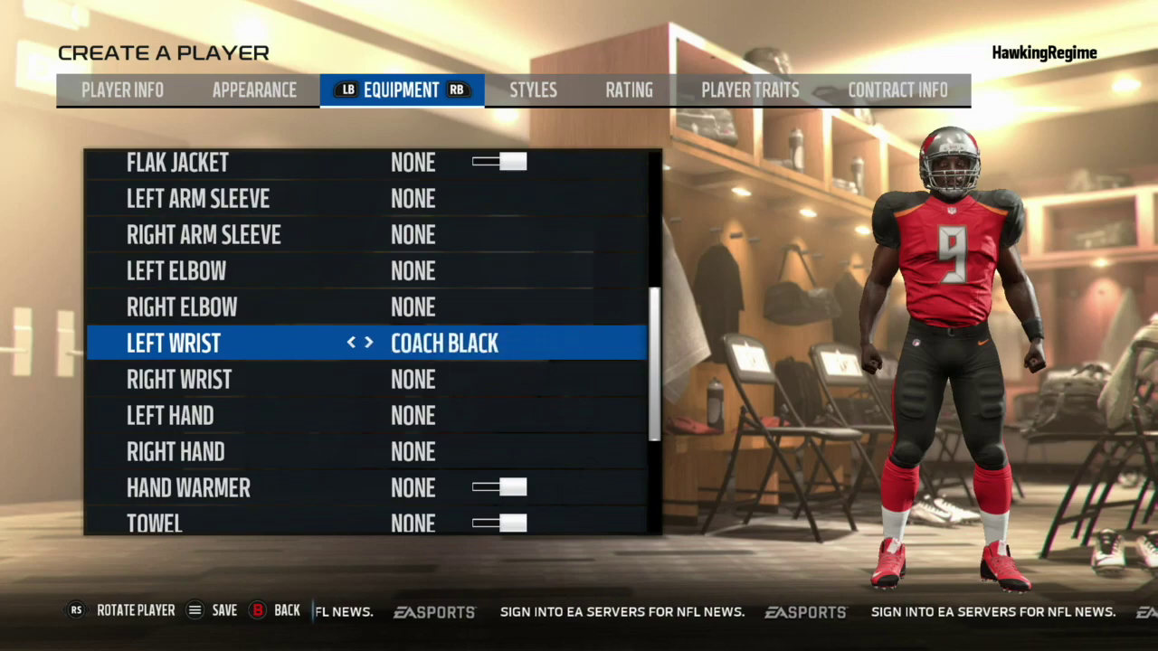
key(Left)
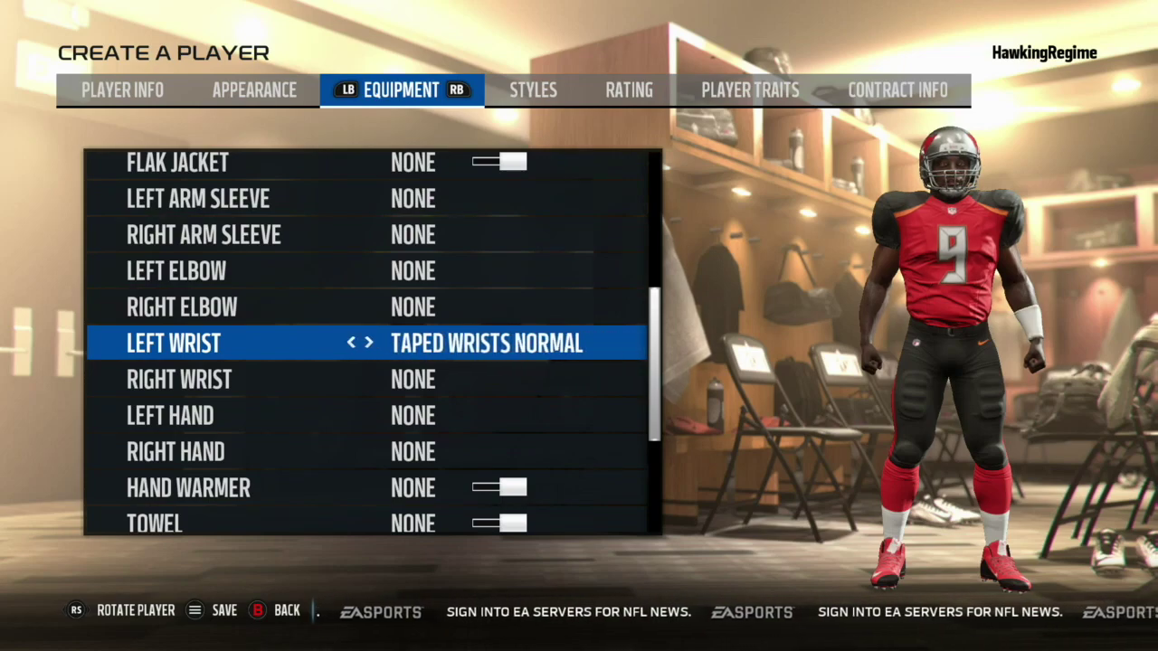
- Set the right wrist to white Taped Wrists Normal after trying Max Primary and red tape
key(Down)
key(Left)
key(Left)
key(Left)
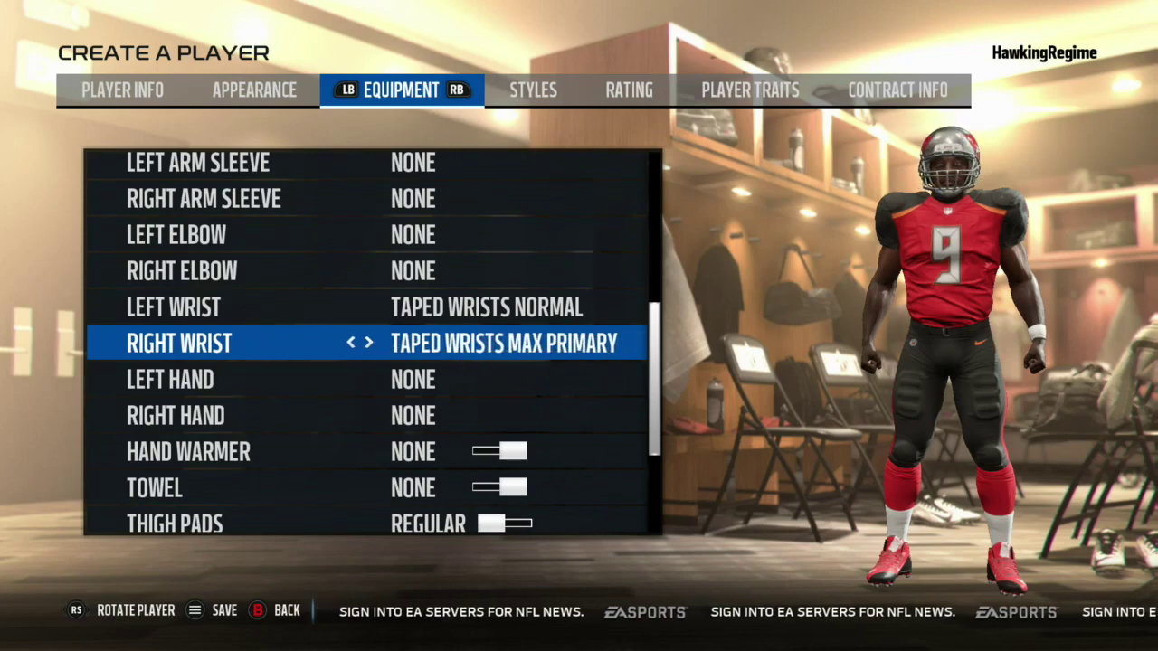
key(Left)
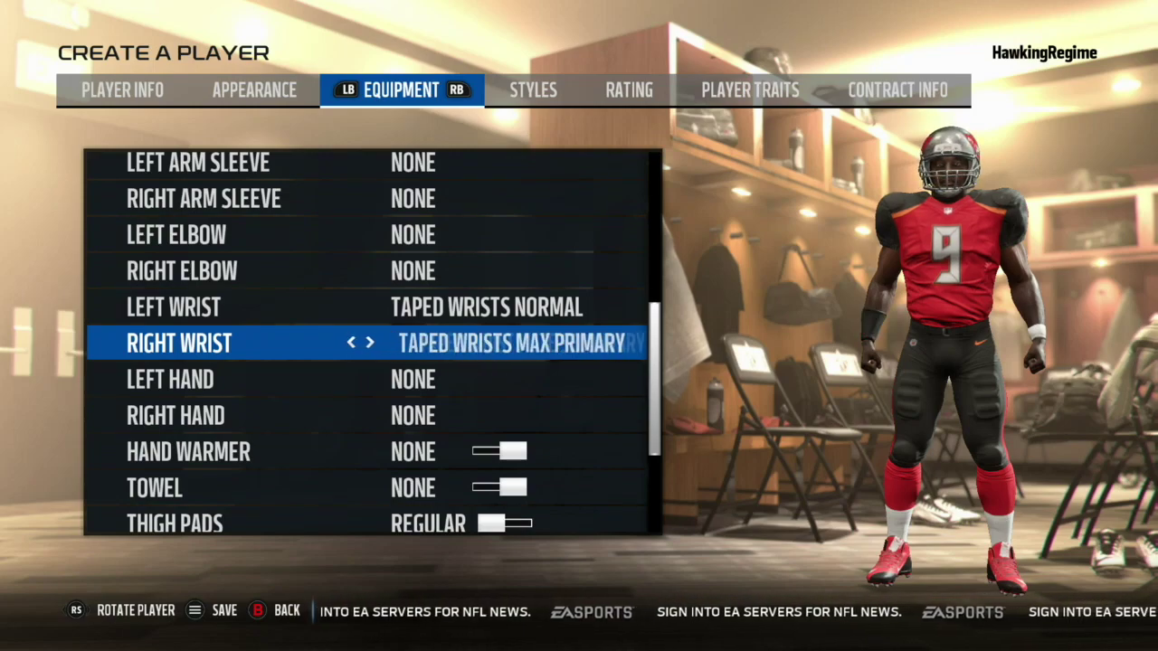
key(Left)
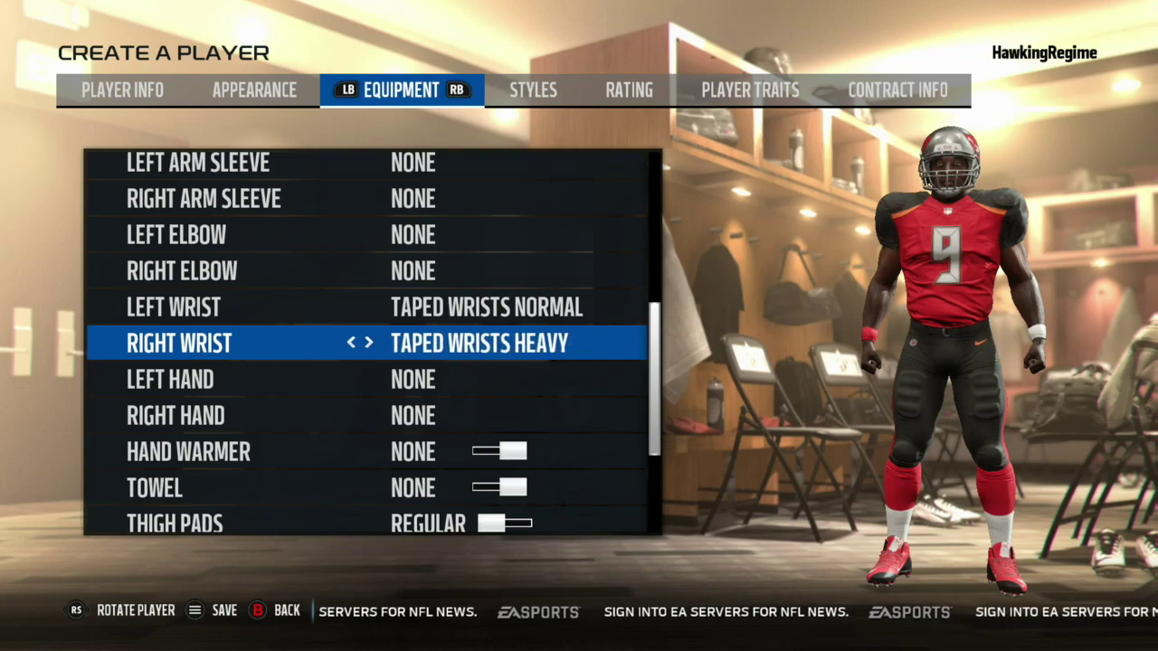
key(Left)
key(Down)
key(Right)
- Set the left-hand glove to ADIDAS 5 STAR 5.0 WHITE after comparing colour variants
key(Right)
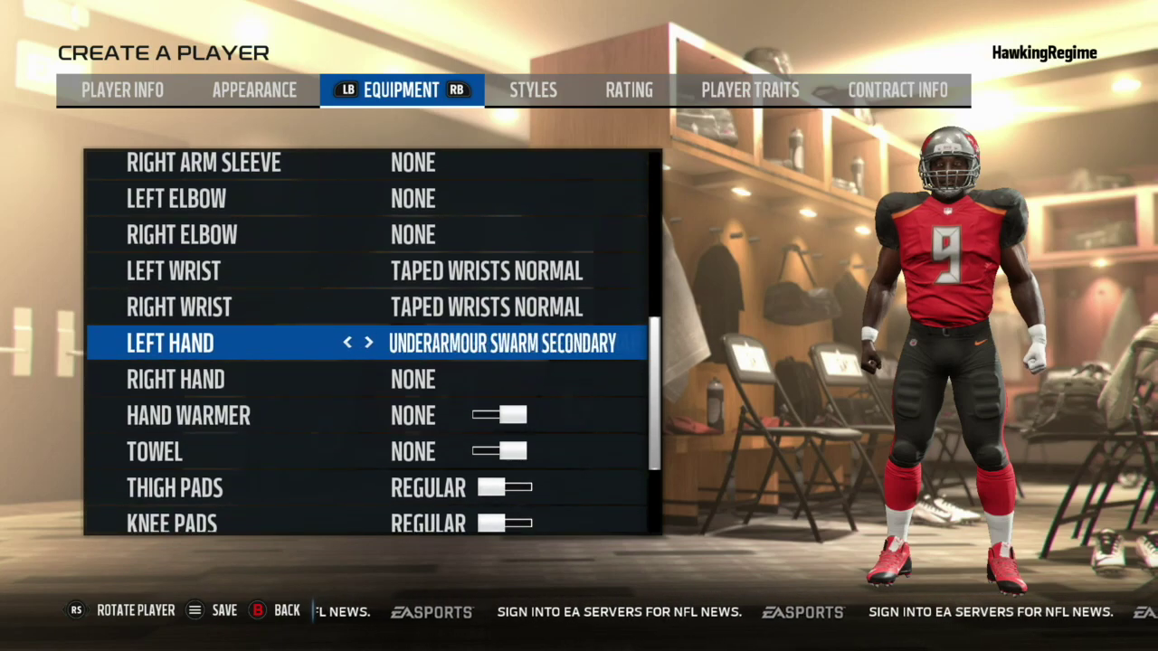
key(Right)
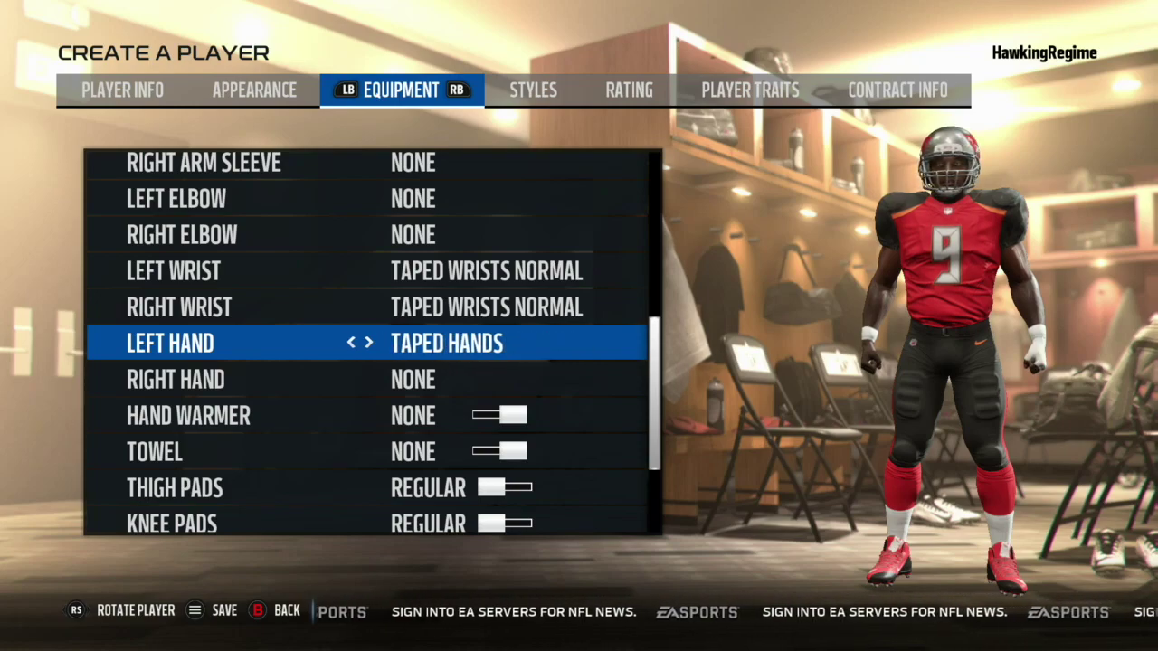
key(Right)
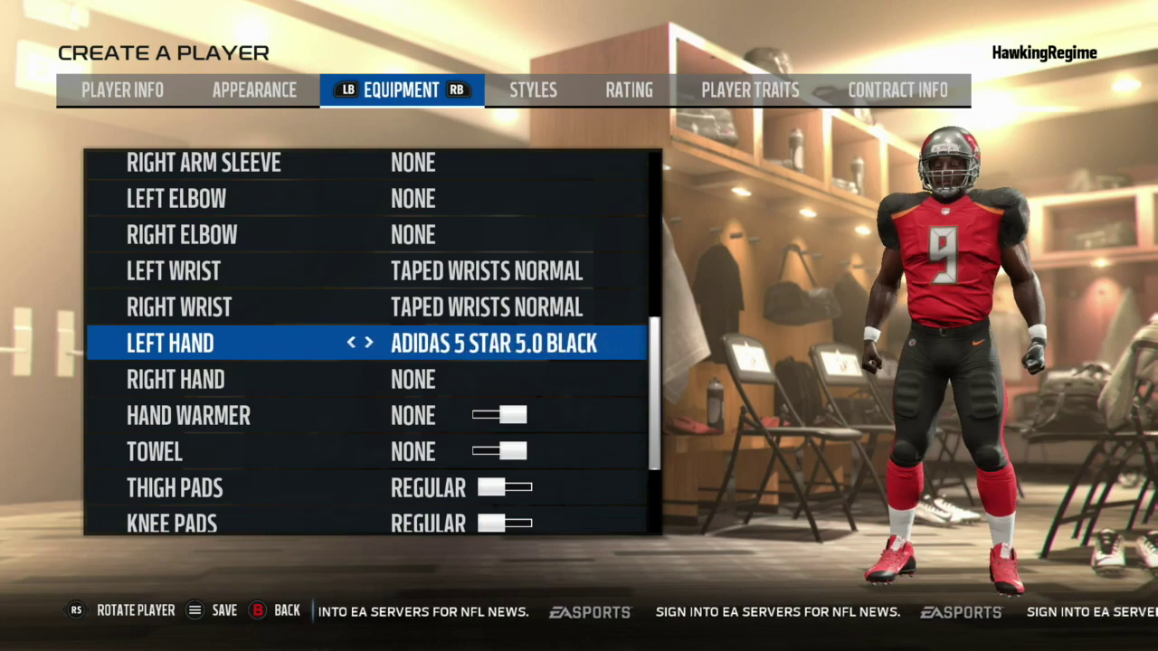
key(Right)
key(Right)
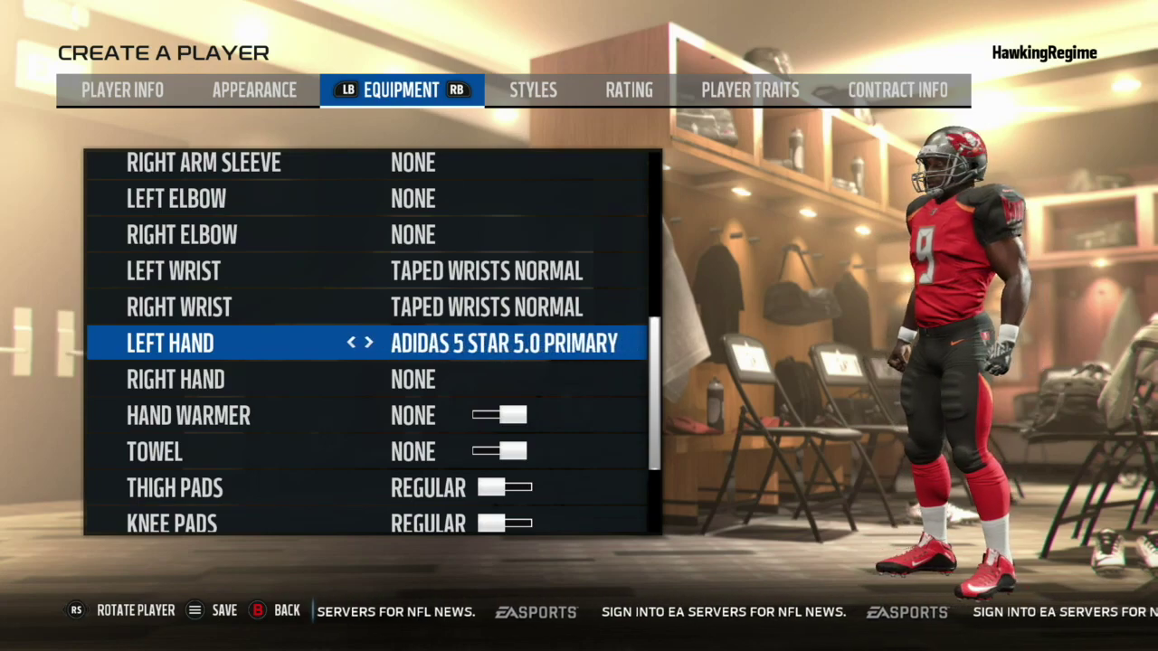
key(Left)
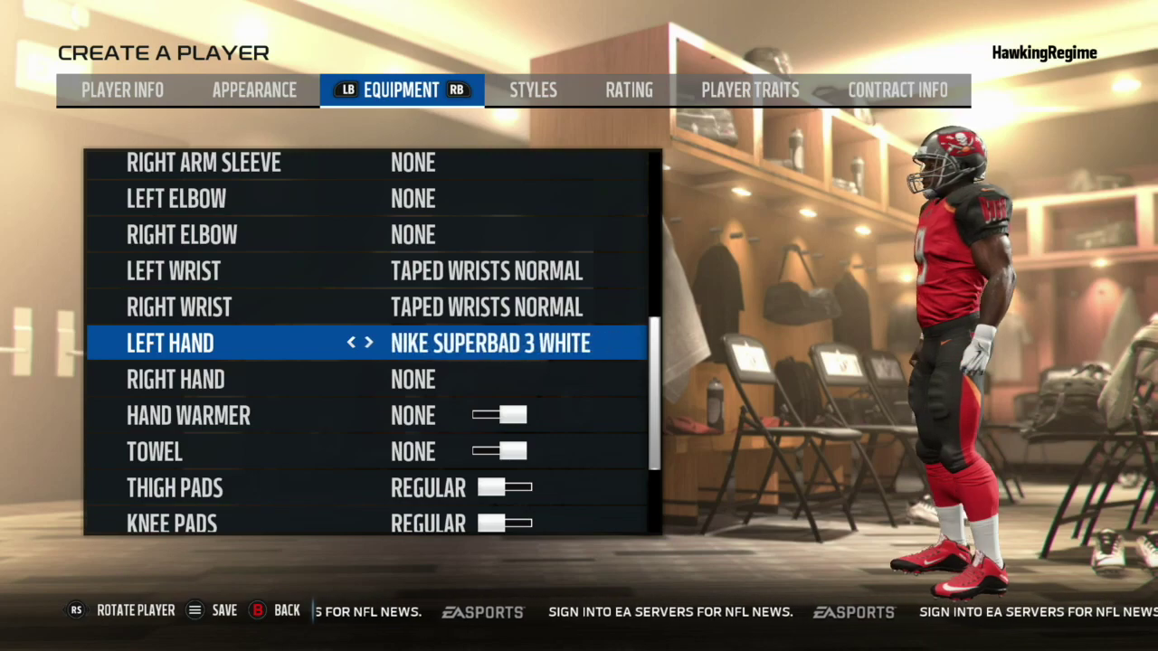
key(Right)
key(Right)
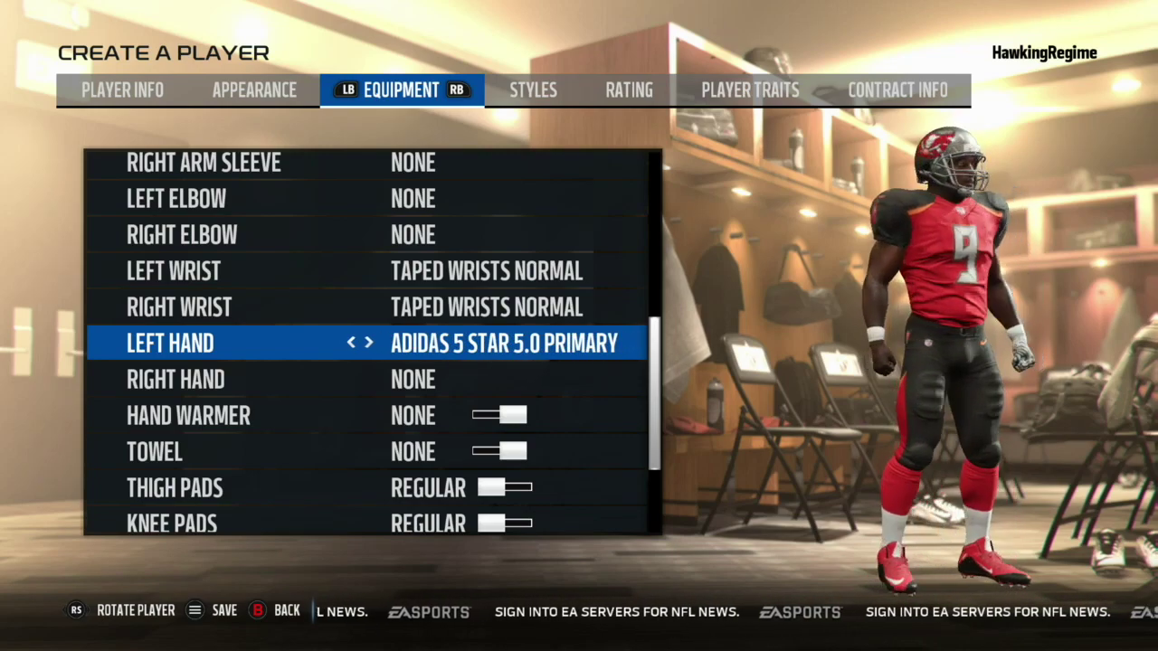
key(Right)
key(Right)
key(Left)
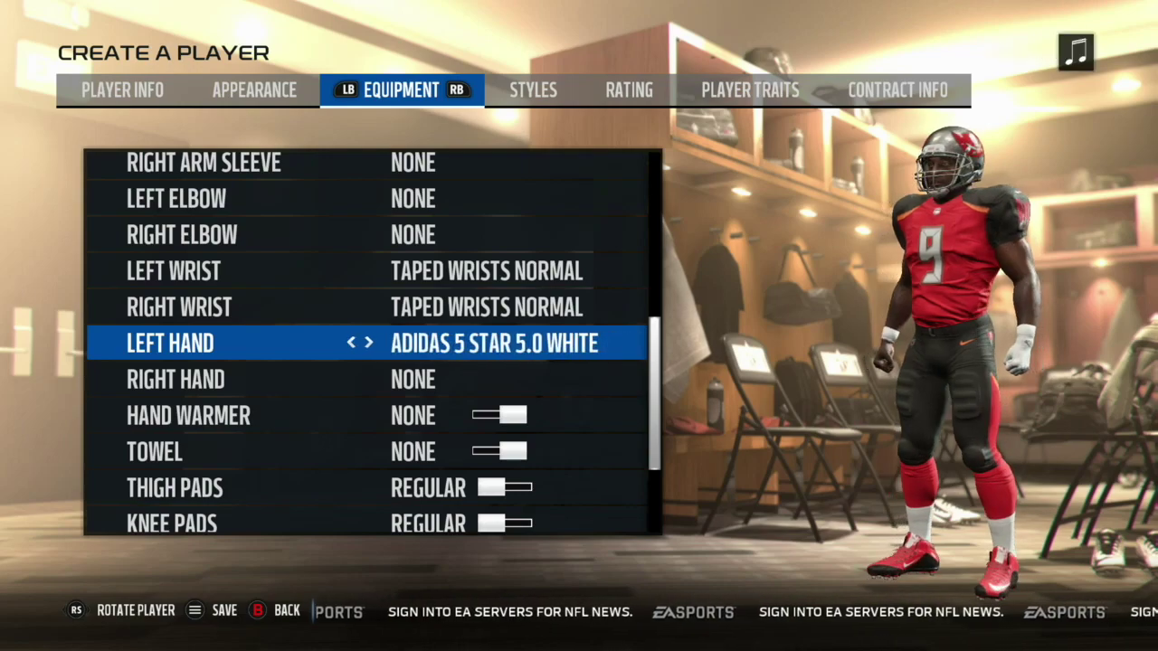
- Give the right hand the same ADIDAS 5 STAR 5.0 WHITE glove
key(Down)
key(Right)
key(Right)
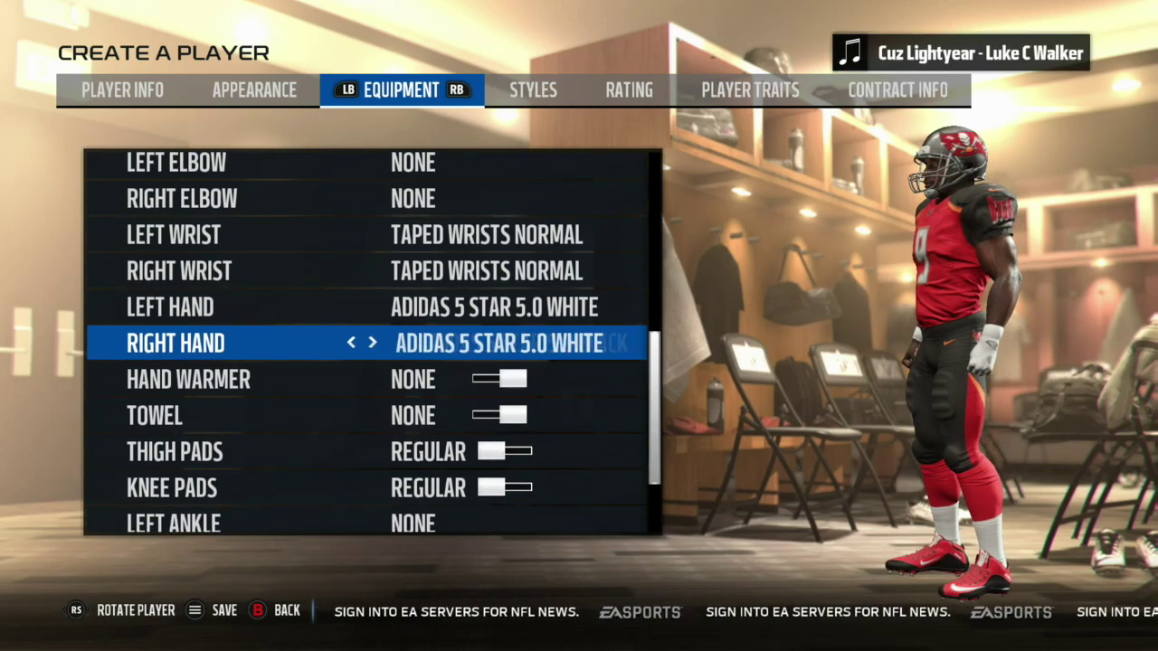
key(Down)
key(Down)
key(Down)
key(Down)
key(Down)
key(Down)
key(Down)
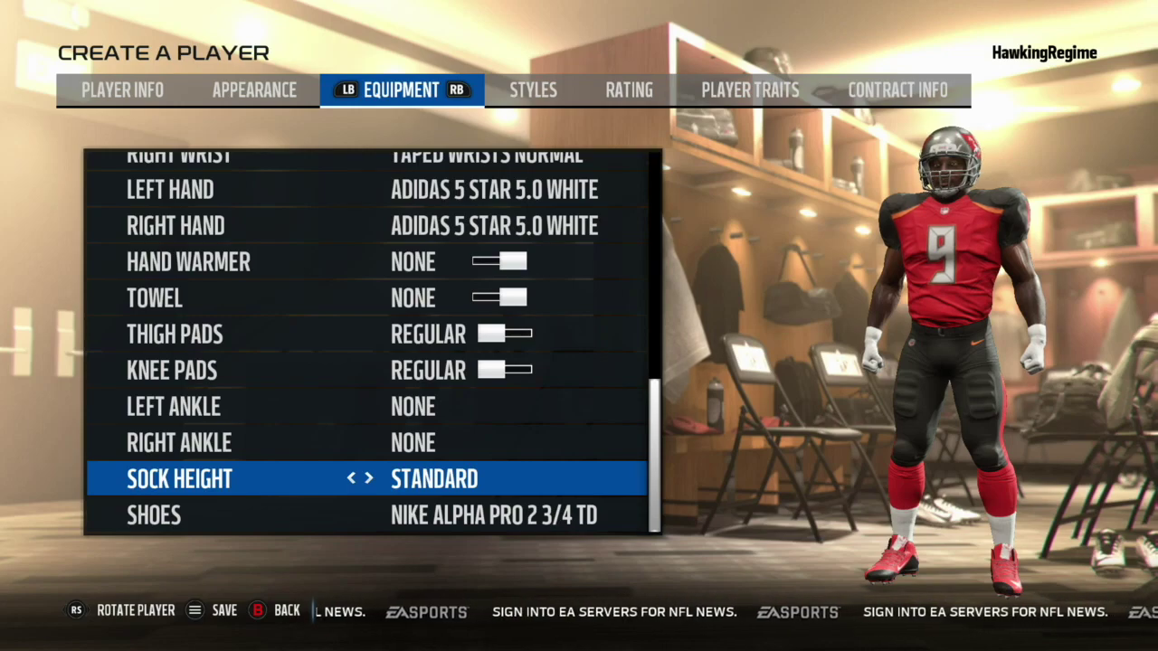
- Change the shoes to ADIDAS FREAK X KEVLAR
key(Down)
key(Right)
key(Right)
key(Right)
key(Right)
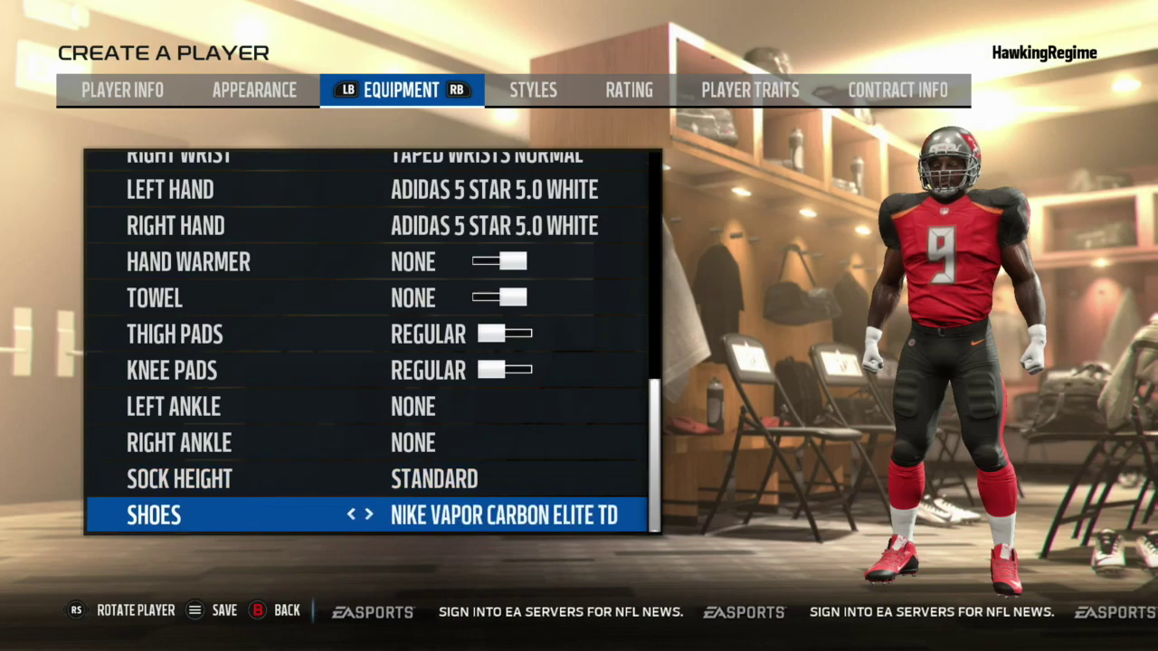
key(Right)
key(Right)
key(Right)
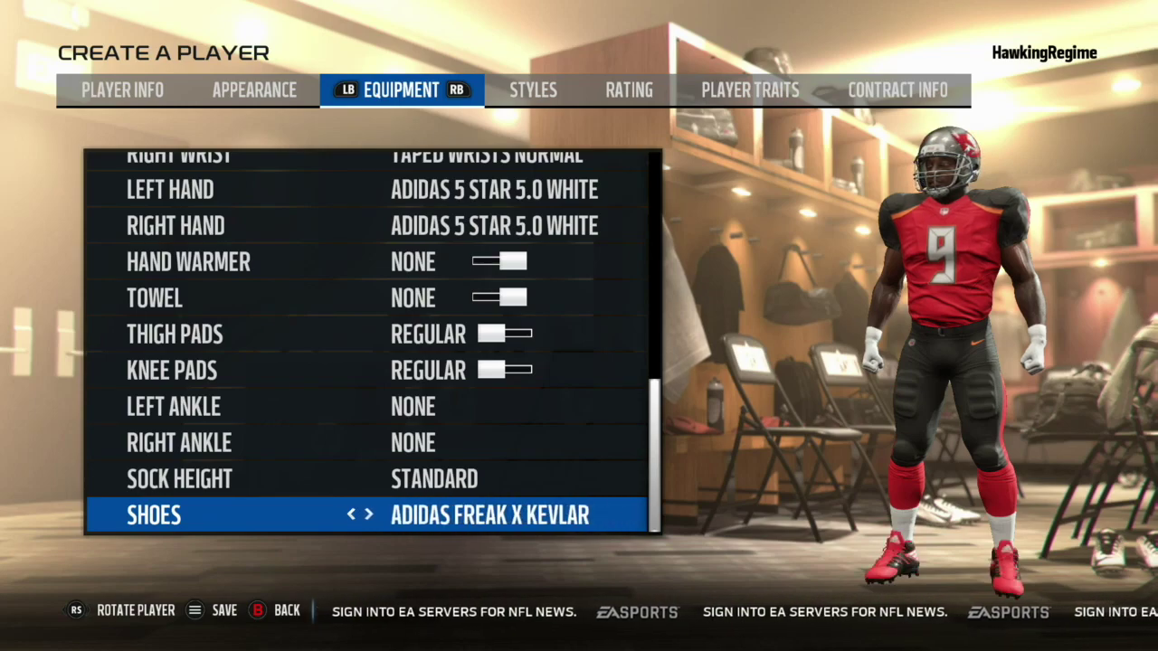
key(Left)
key(Left)
key(Right)
key(Right)
- Move to the Styles tab showing Generic QB and stance styles
key(Down)
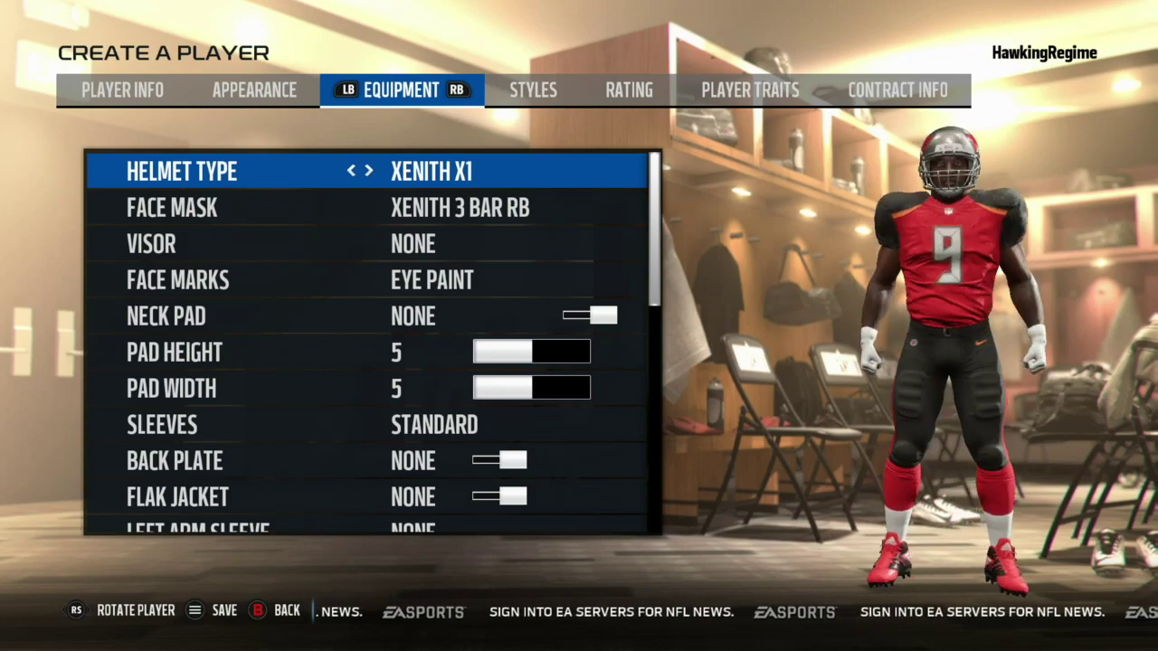
key(Up)
key(Up)
key(Up)
key(Up)
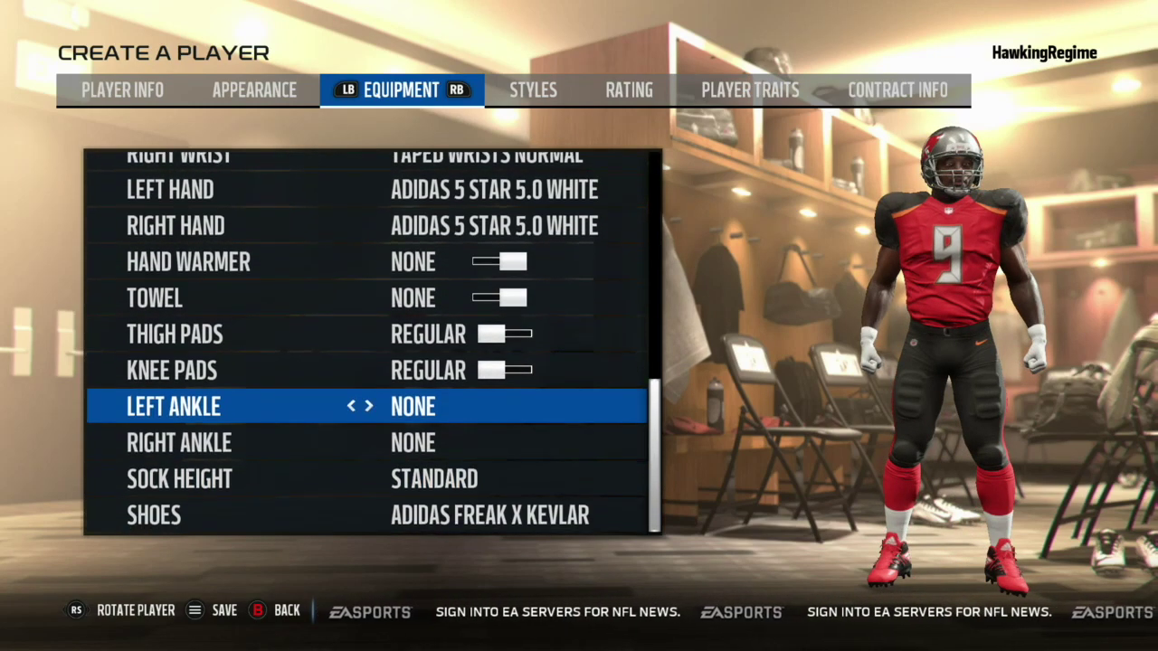
key(Up)
key(Up)
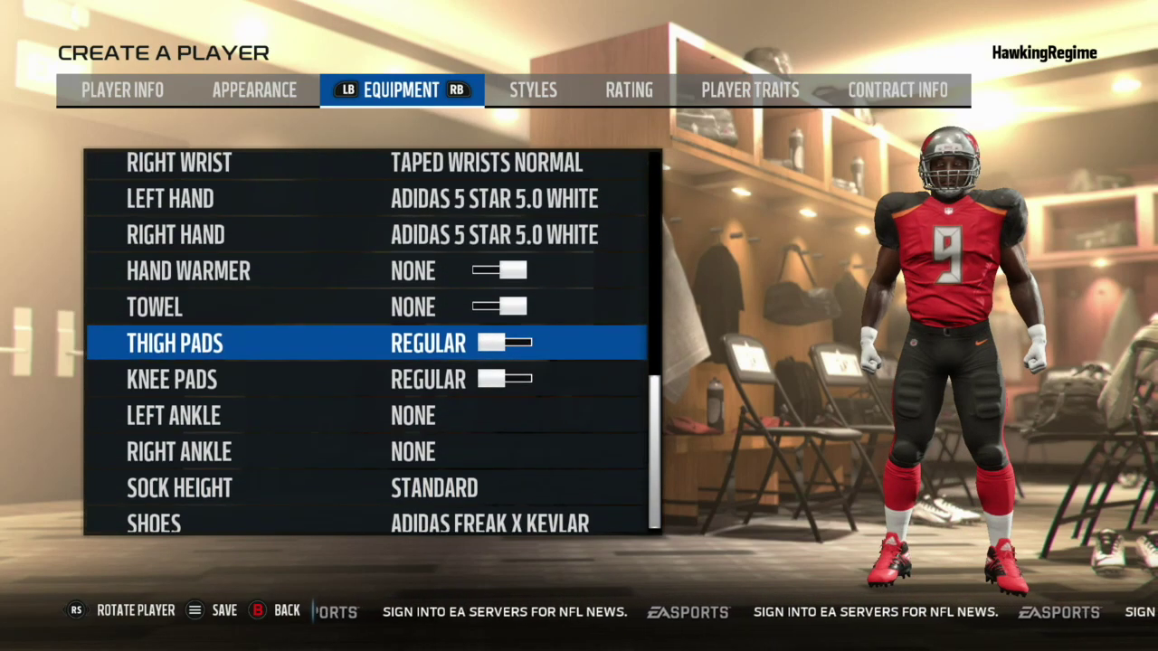
key(Tab)
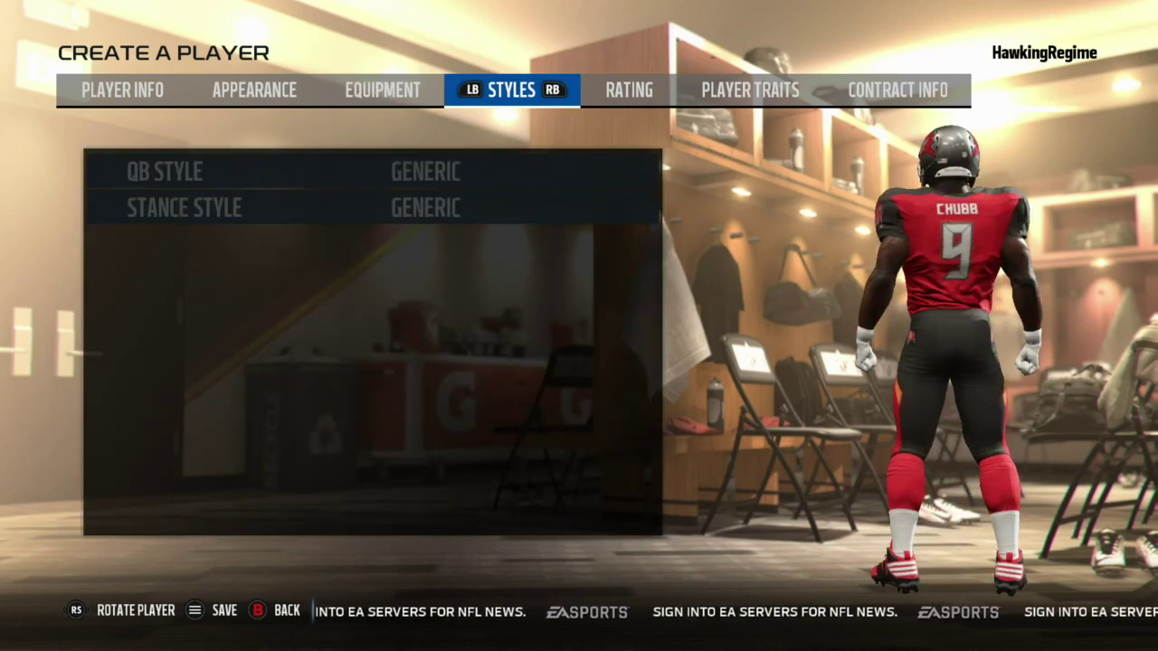
- Raise Strength to 87 and bump Agility, Speed (79) and Acceleration
key(Tab)
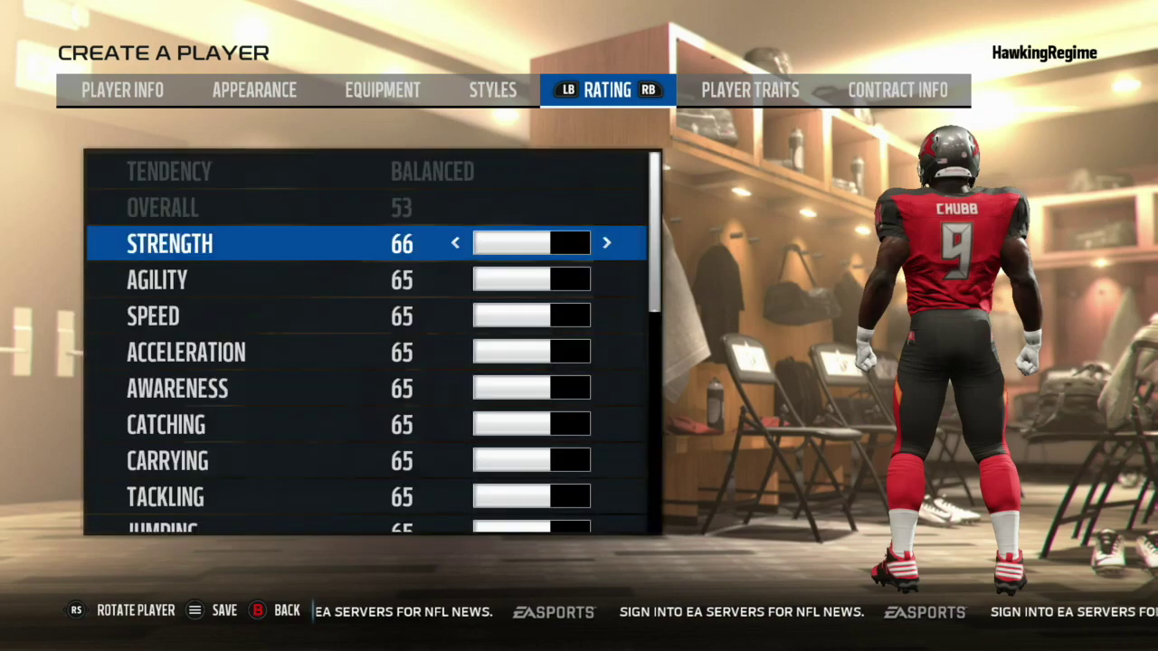
key(Right)
key(Right)
key(Right)
key(Right)
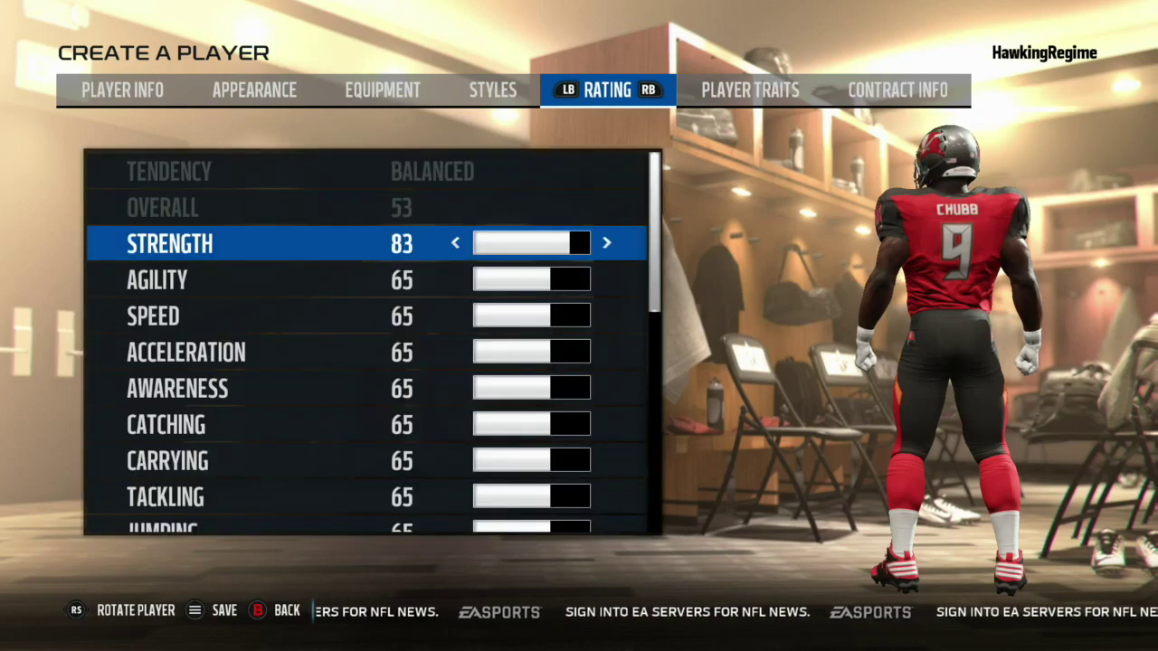
key(Right)
key(Down)
key(Right)
key(Right)
key(Right)
key(Right)
key(Right)
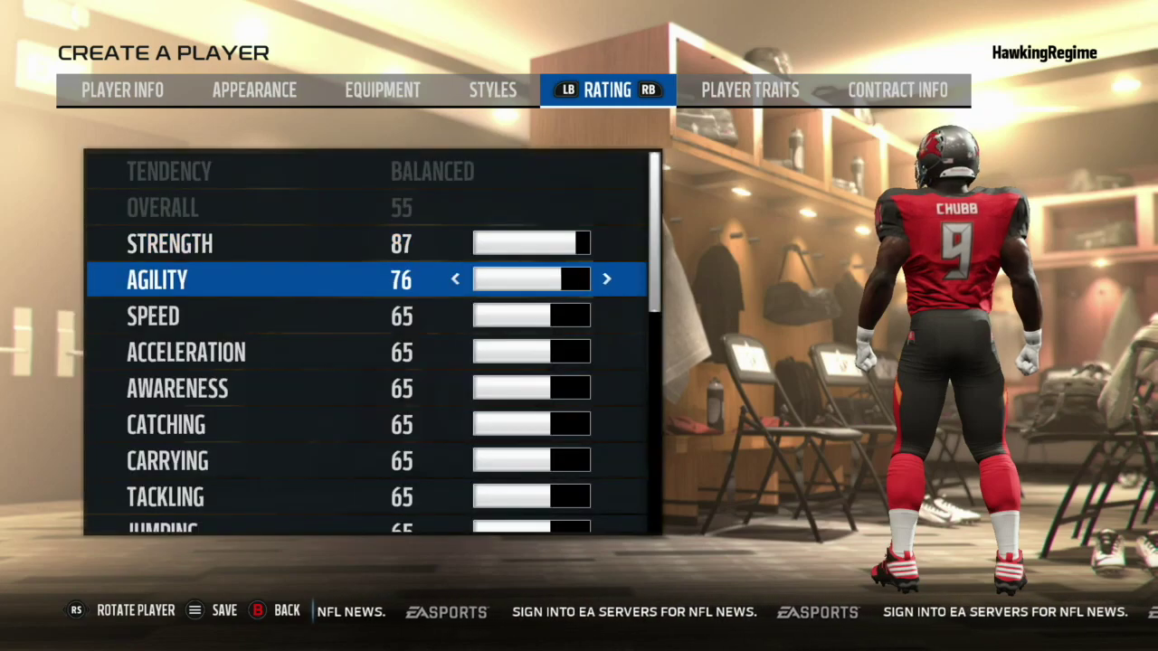
key(Down)
key(Right)
key(Right)
key(Right)
key(Right)
key(Right)
key(Left)
key(Down)
key(Right)
key(Right)
key(Right)
key(Right)
key(Right)
key(Right)
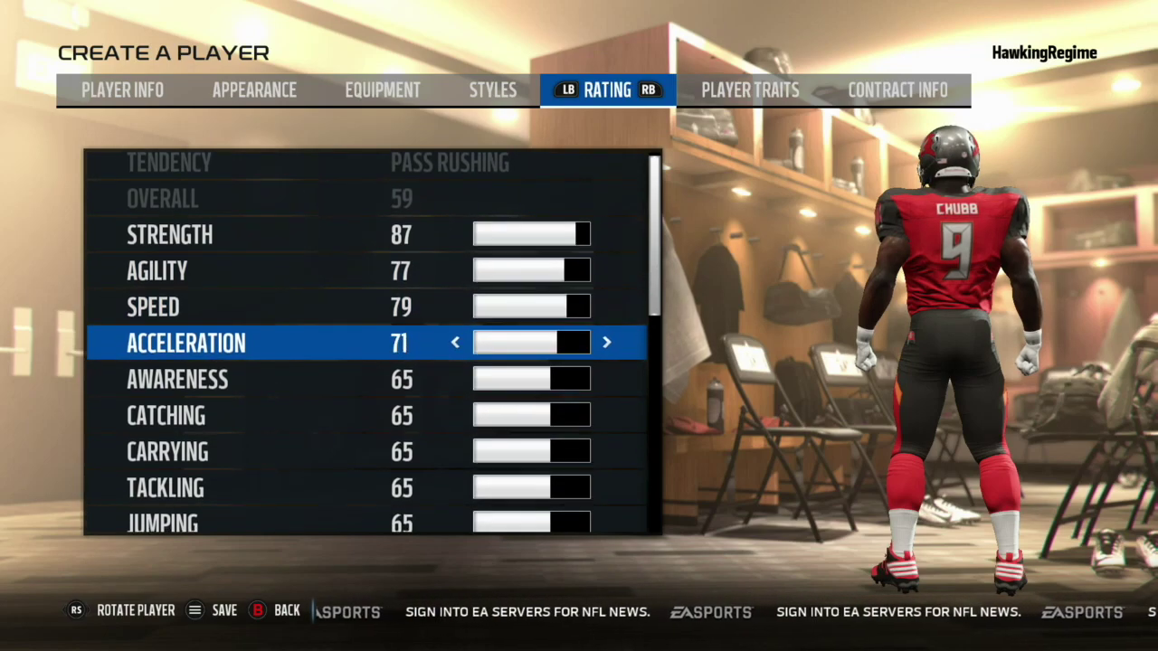
key(Down)
key(Right)
key(Right)
key(Right)
key(Right)
key(Right)
key(Right)
key(Right)
key(Right)
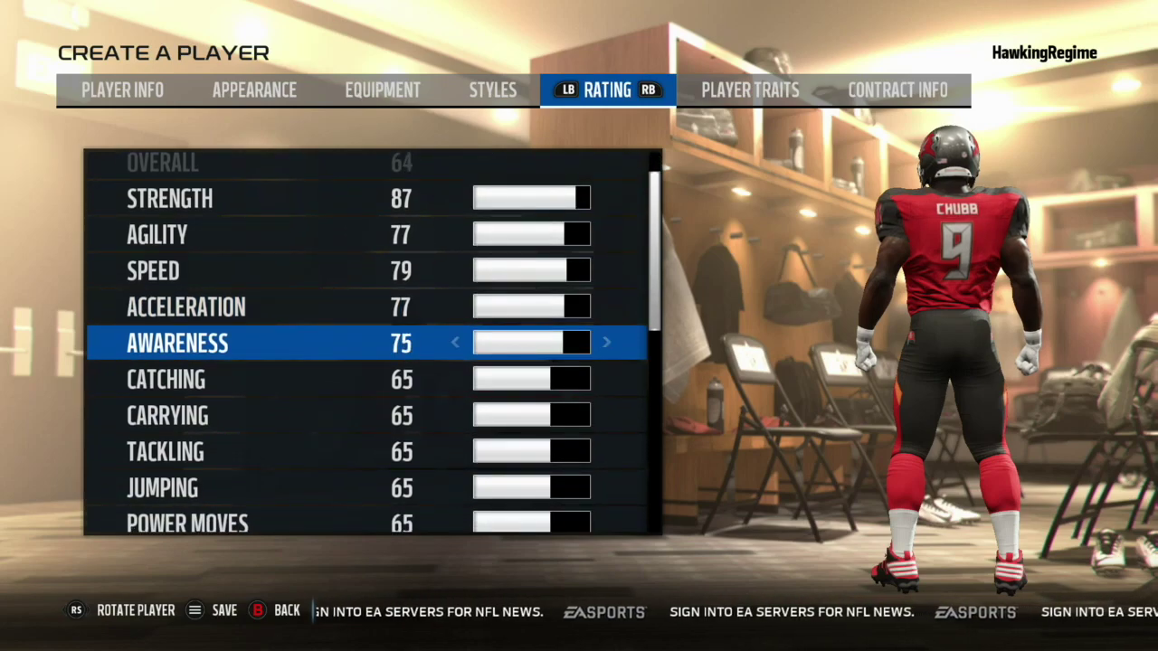
- Raise Awareness to 81 and Catching to 67
key(Down)
key(Up)
key(Right)
key(Right)
key(Right)
key(Down)
key(Up)
key(Right)
key(Right)
key(Down)
key(Down)
key(Up)
key(Right)
key(Right)
key(Down)
key(Down)
key(Right)
key(Right)
key(Right)
key(Right)
key(Right)
key(Right)
key(Right)
key(Right)
key(Right)
key(Right)
key(Right)
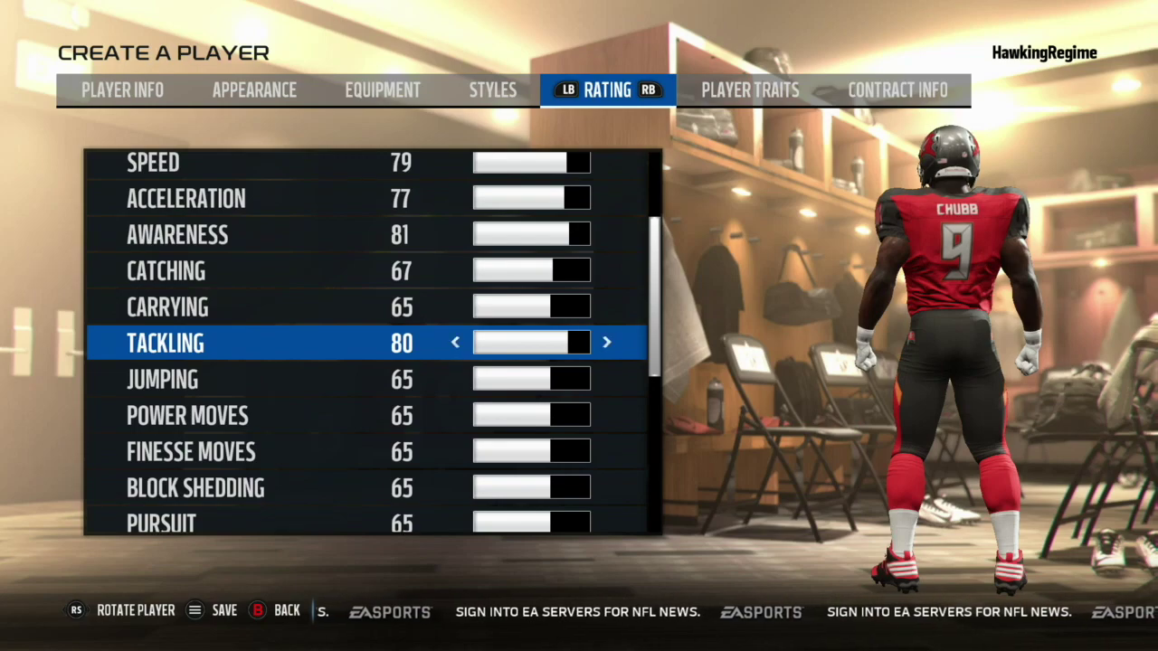
- Set Tackling 84, Jumping 78, Power Moves 87, Finesse Moves 79 and Block Shedding 79
key(Left)
key(Down)
key(Right)
key(Right)
key(Right)
key(Right)
key(Right)
key(Right)
key(Right)
key(Right)
key(Right)
key(Right)
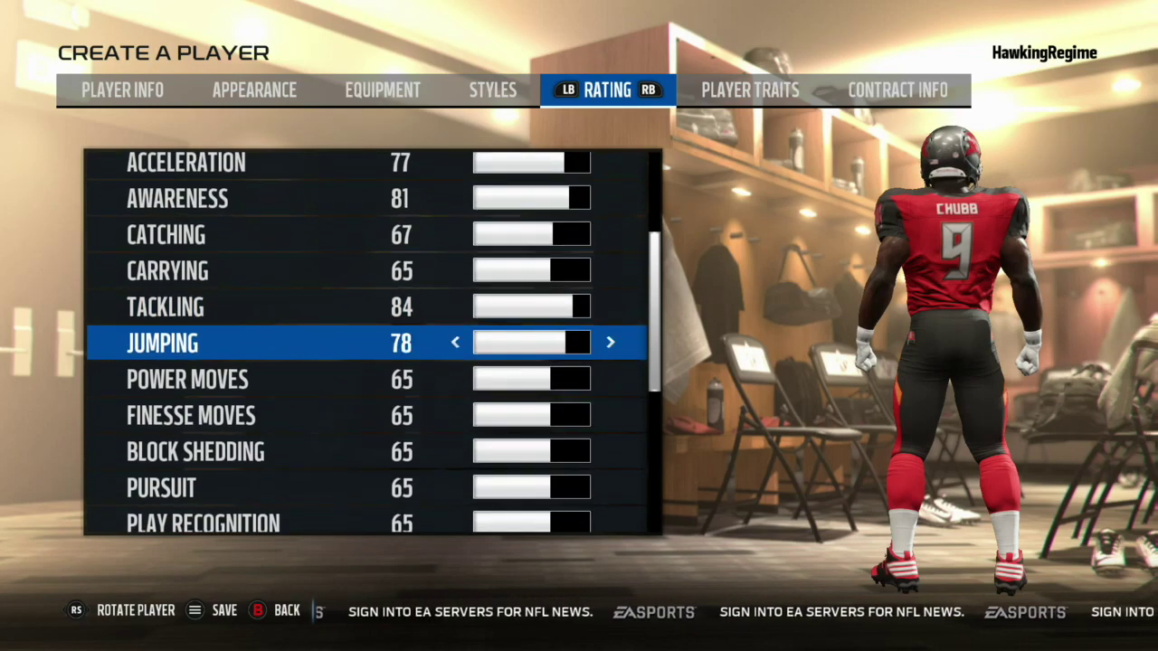
key(Down)
key(Right)
key(Right)
key(Right)
key(Right)
key(Right)
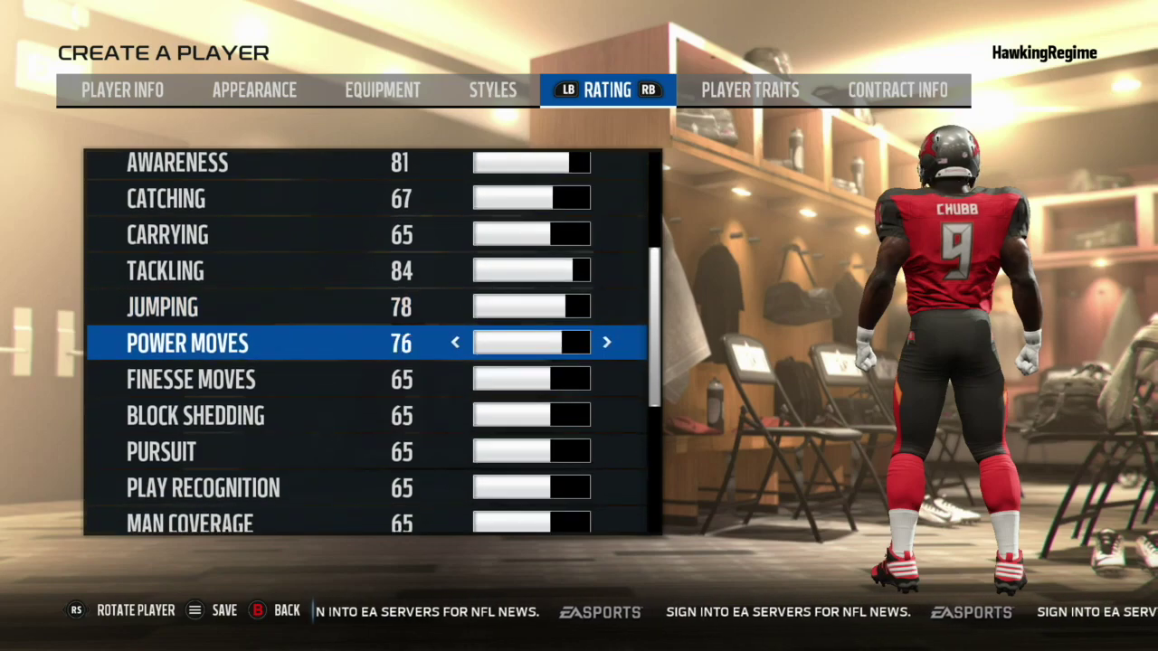
key(Down)
key(Right)
key(Right)
key(Right)
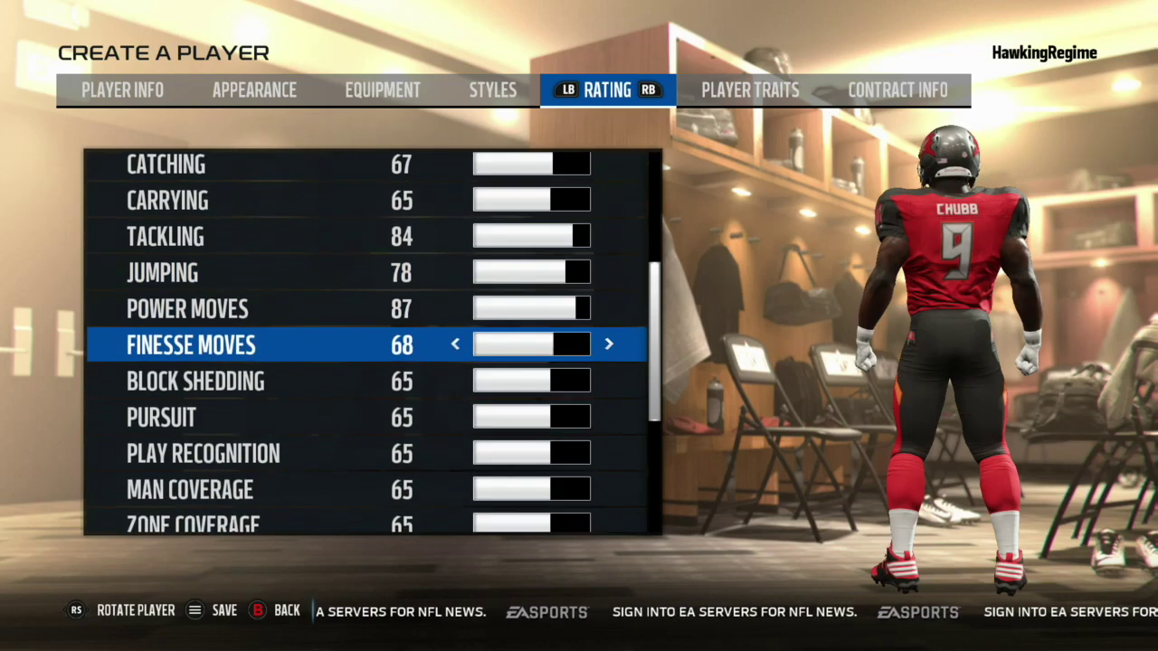
key(Down)
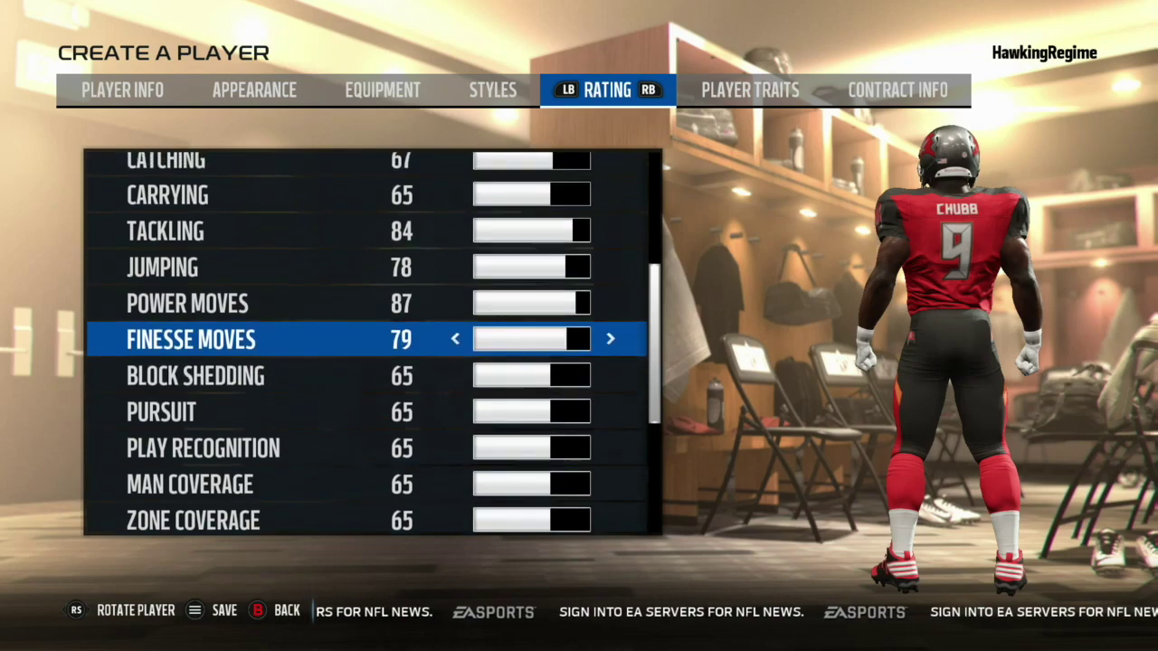
key(Right)
key(Right)
key(Right)
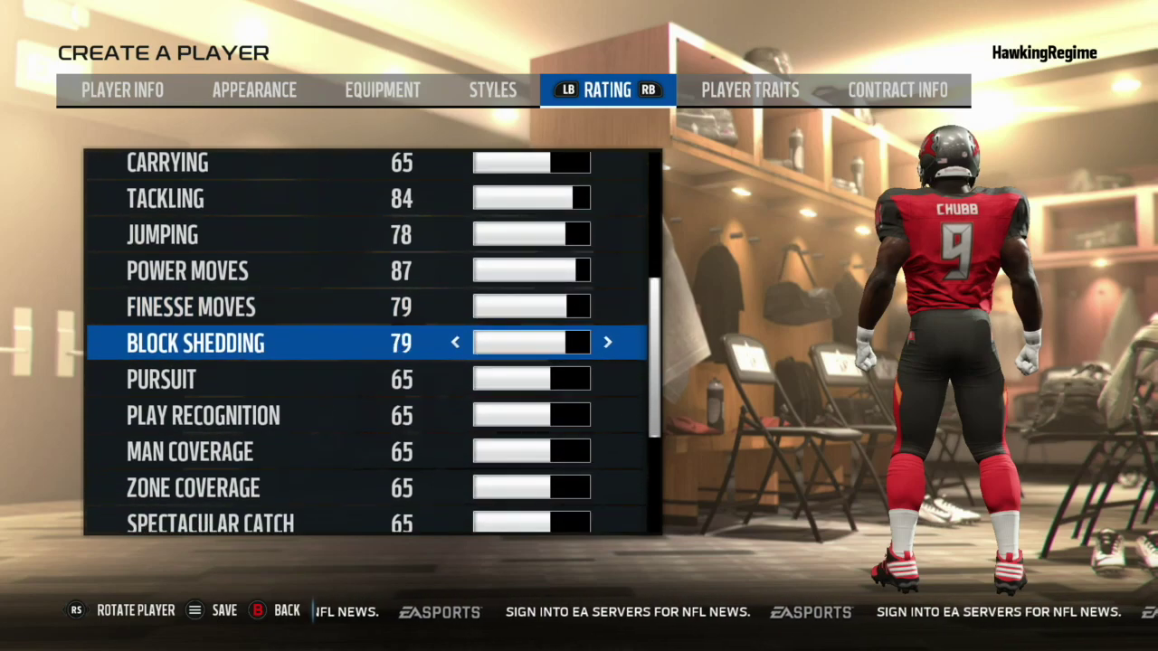
- Raise Pursuit to 83 and Play Recognition to 78, leaving Man Coverage at 65
key(Down)
key(Right)
key(Right)
key(Right)
key(Right)
key(Right)
key(Right)
key(Right)
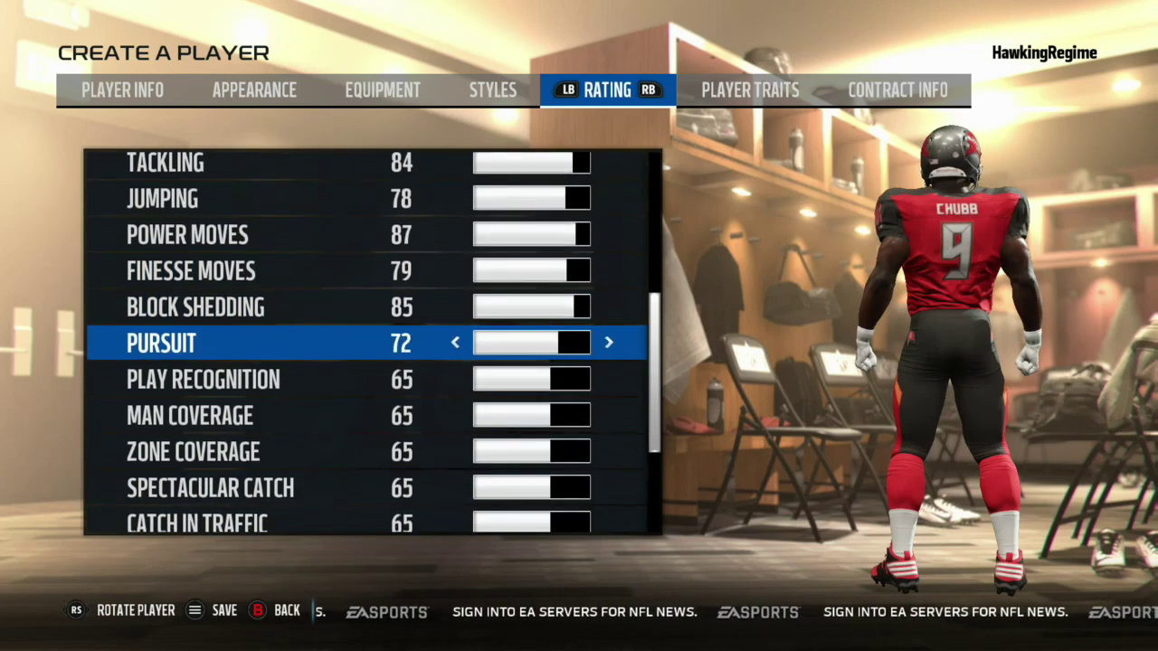
key(Right)
key(Down)
key(Right)
key(Right)
key(Right)
key(Right)
key(Right)
key(Right)
key(Right)
key(Right)
key(Right)
key(Right)
key(Right)
key(Right)
key(Right)
key(Down)
key(Right)
key(Right)
key(Right)
key(Right)
key(Right)
key(Down)
key(Right)
key(Right)
key(Right)
key(Down)
key(Up)
key(Up)
key(Left)
key(Left)
key(Left)
key(Left)
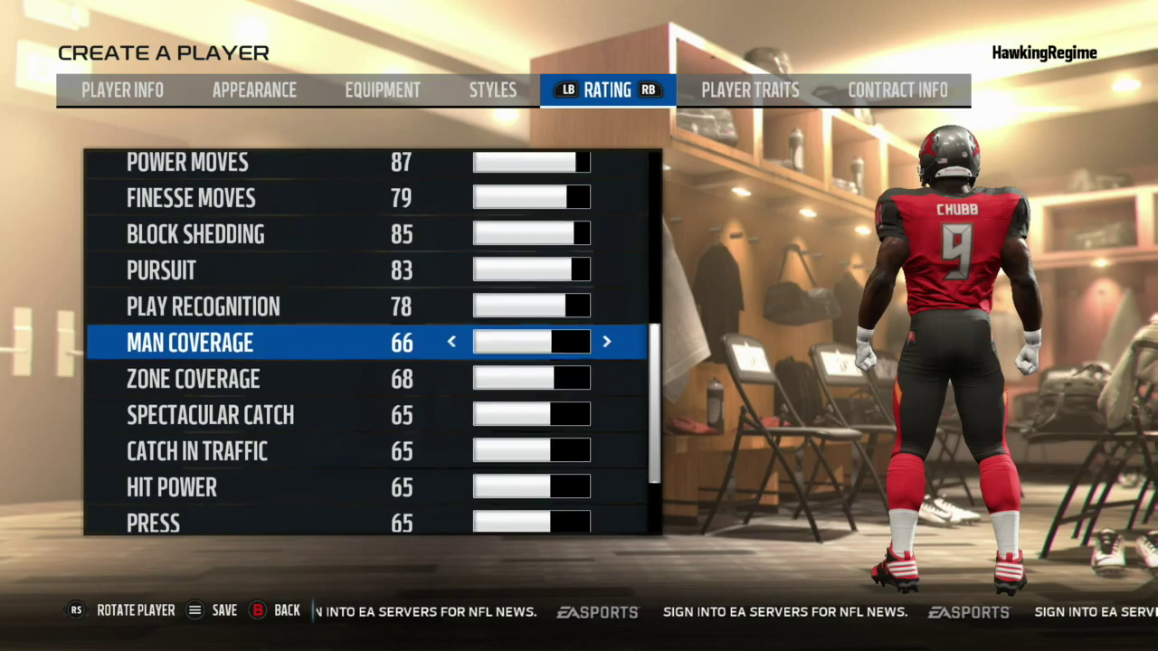
key(Left)
- Set Zone Coverage 71, Spectacular Catch 66, Man Coverage 68 and Catch in Traffic 67
key(Down)
key(Down)
key(Right)
key(Up)
key(Right)
key(Right)
key(Right)
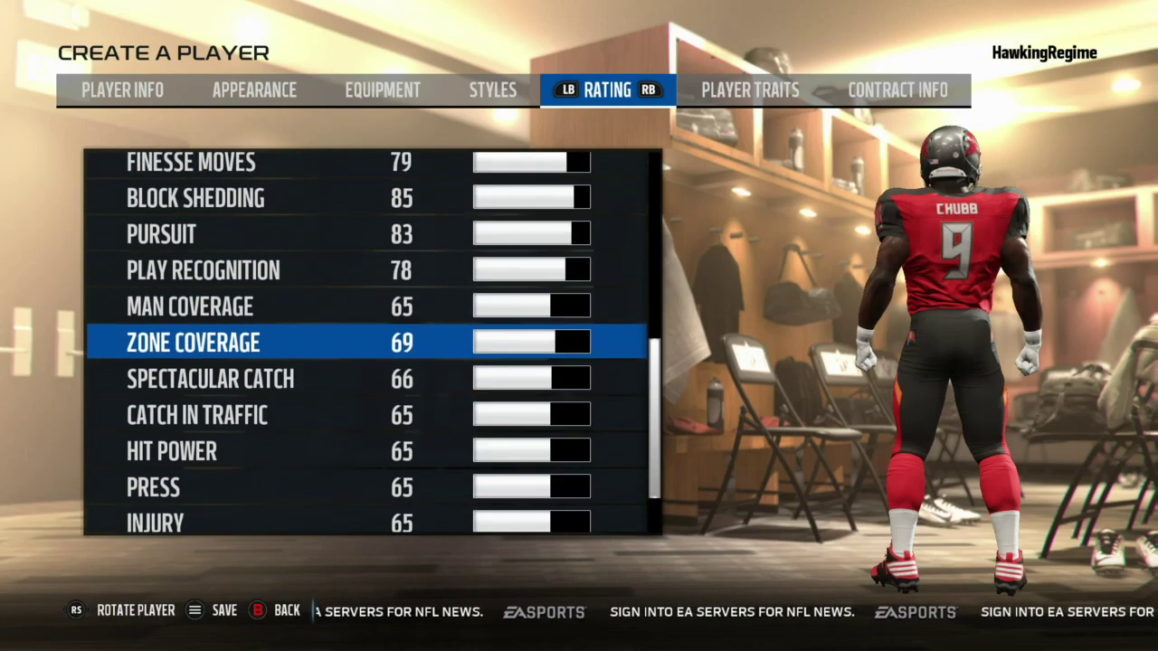
key(Up)
key(Right)
key(Right)
key(Right)
key(Down)
key(Down)
key(Down)
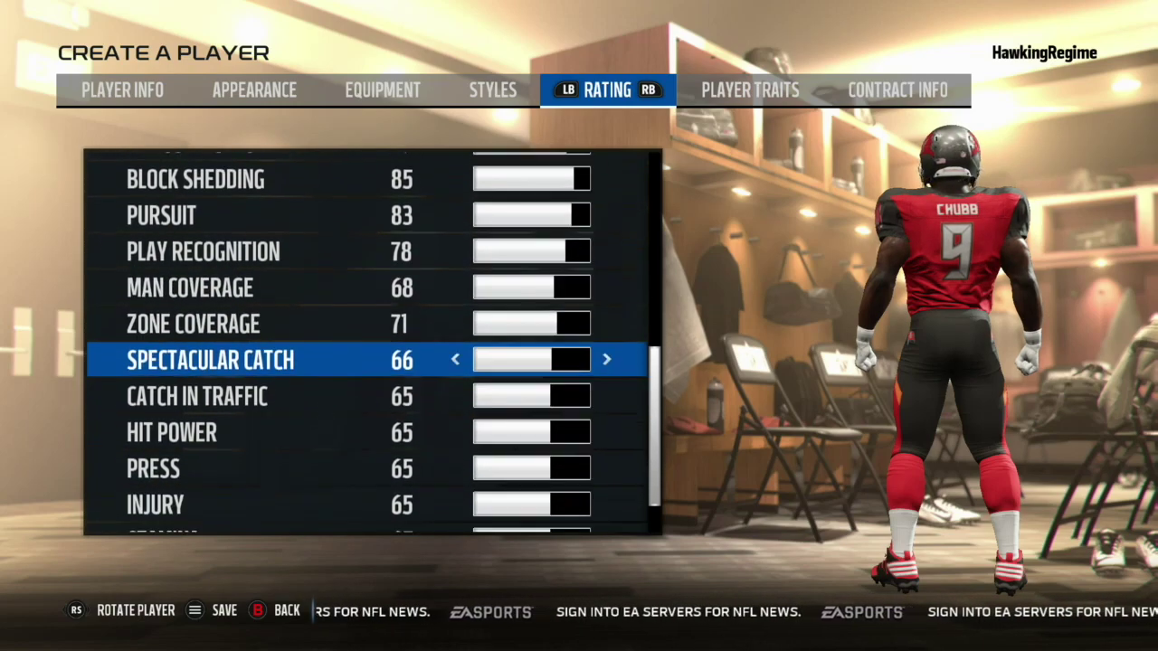
key(Right)
key(Right)
- Raise Hit Power, set Press to 68, and max Injury and Stamina at 99
key(Down)
key(Right)
key(Right)
key(Right)
key(Right)
key(Right)
key(Right)
key(Right)
key(Right)
key(Right)
key(Right)
key(Right)
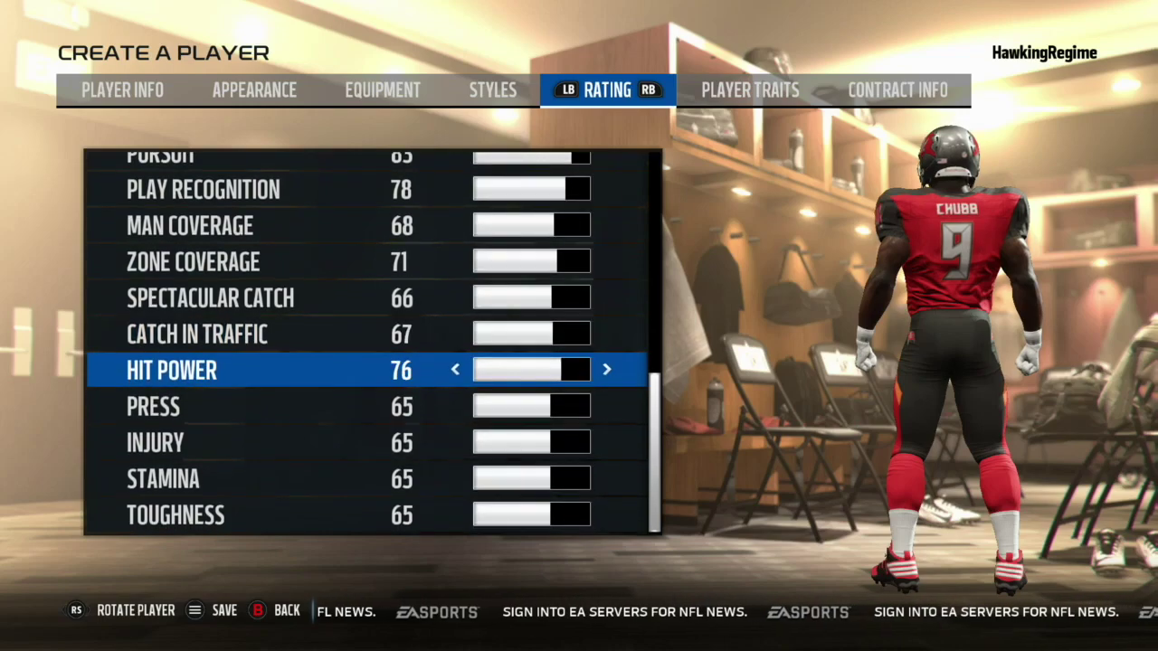
key(Down)
key(Right)
key(Right)
key(Right)
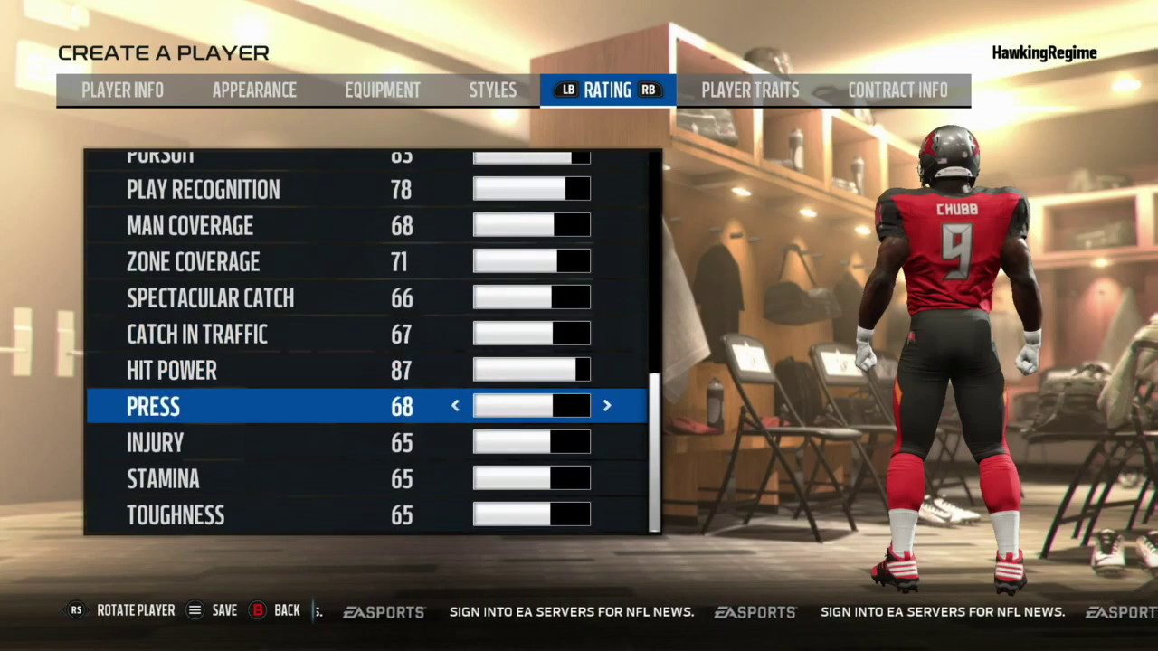
key(Down)
key(Right)
key(Right)
key(Right)
key(Right)
key(Right)
key(Right)
key(Right)
key(Right)
key(Right)
key(Right)
key(Right)
key(Right)
key(Right)
key(Right)
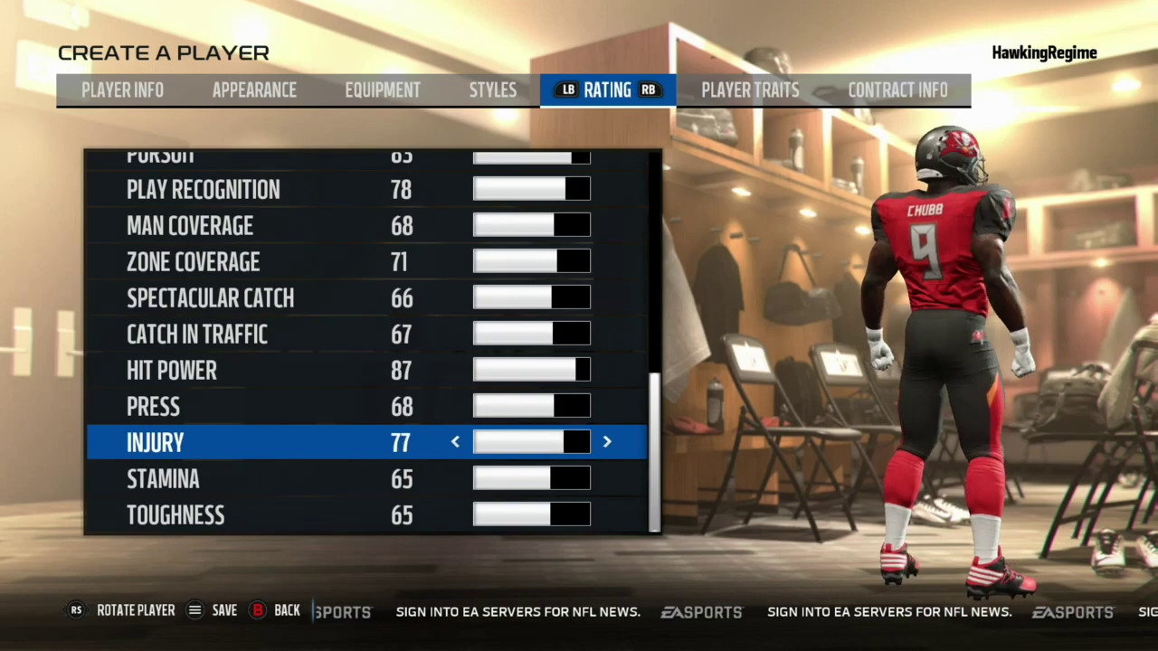
key(Right)
key(Right)
key(Right)
key(Right)
key(Right)
key(Right)
key(Right)
key(Right)
key(Right)
key(Right)
key(Right)
key(Right)
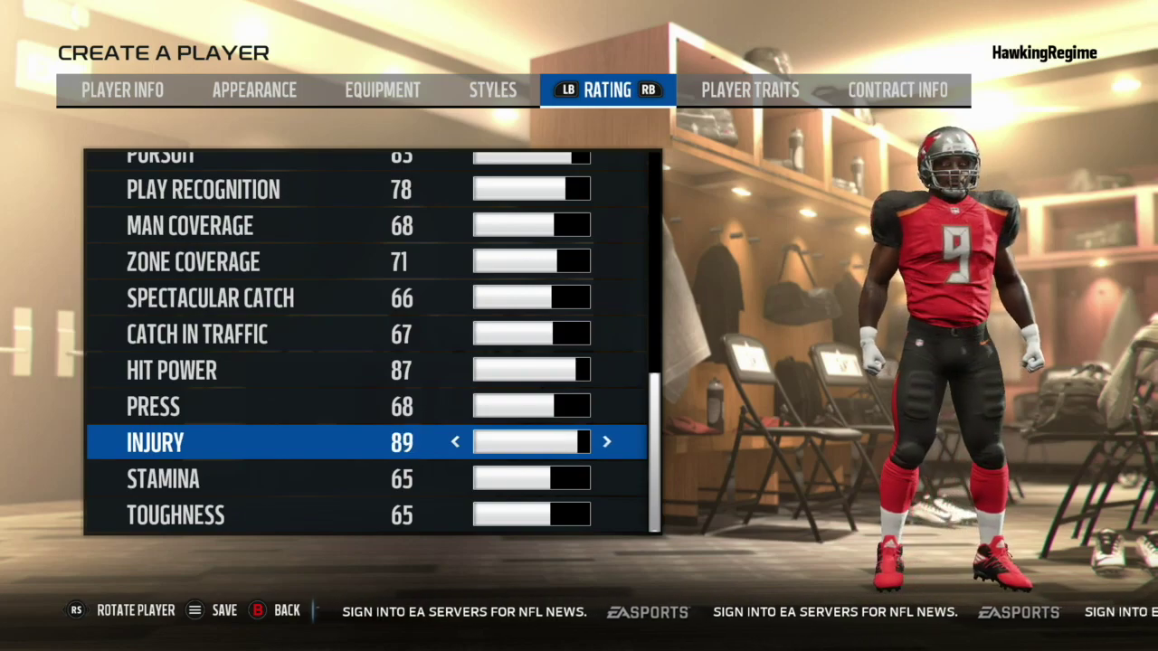
key(Right)
key(Right)
key(Right)
key(Right)
key(Down)
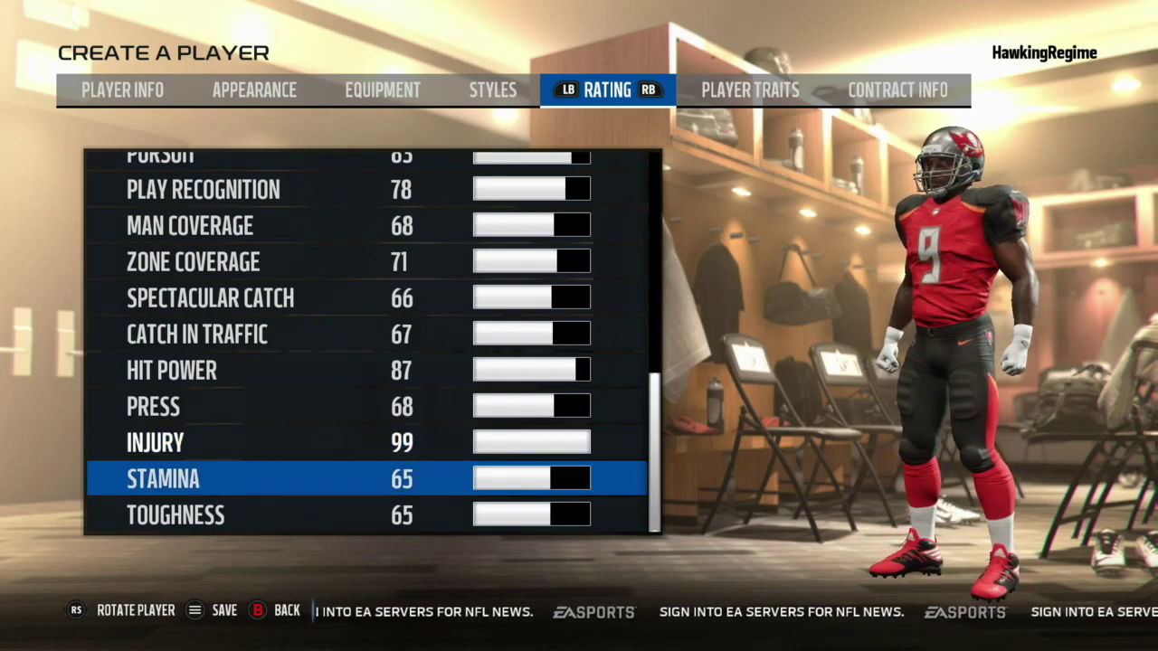
key(Right)
key(Right)
key(Right)
key(Right)
key(Right)
key(Right)
key(Right)
key(Right)
key(Right)
key(Right)
key(Right)
key(Right)
key(Right)
key(Right)
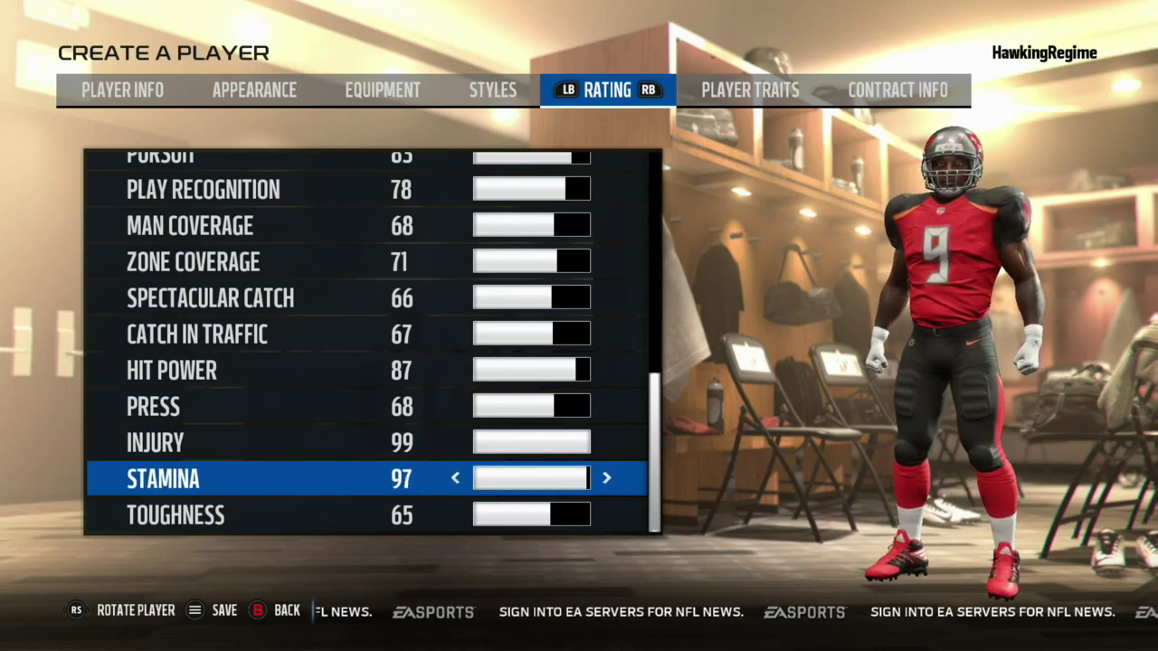
- Raise Toughness, then go to Player Traits and select the Clutch trait
key(Down)
key(Right)
key(Right)
key(Right)
key(Right)
key(Right)
key(Right)
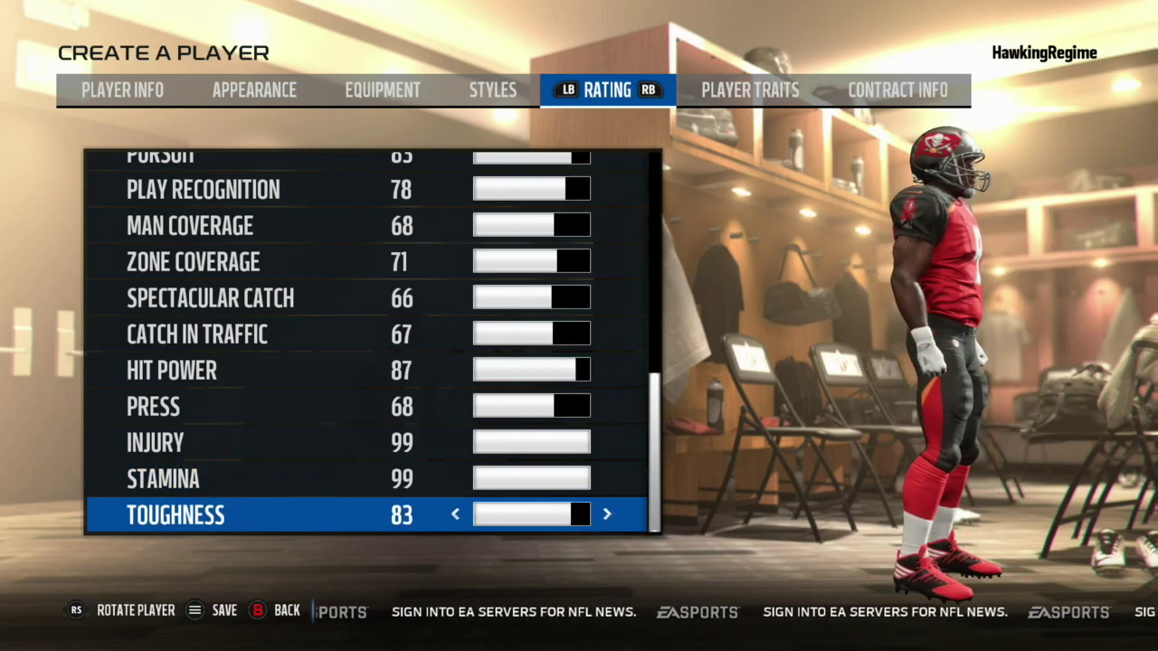
key(Right)
key(Right)
key(Right)
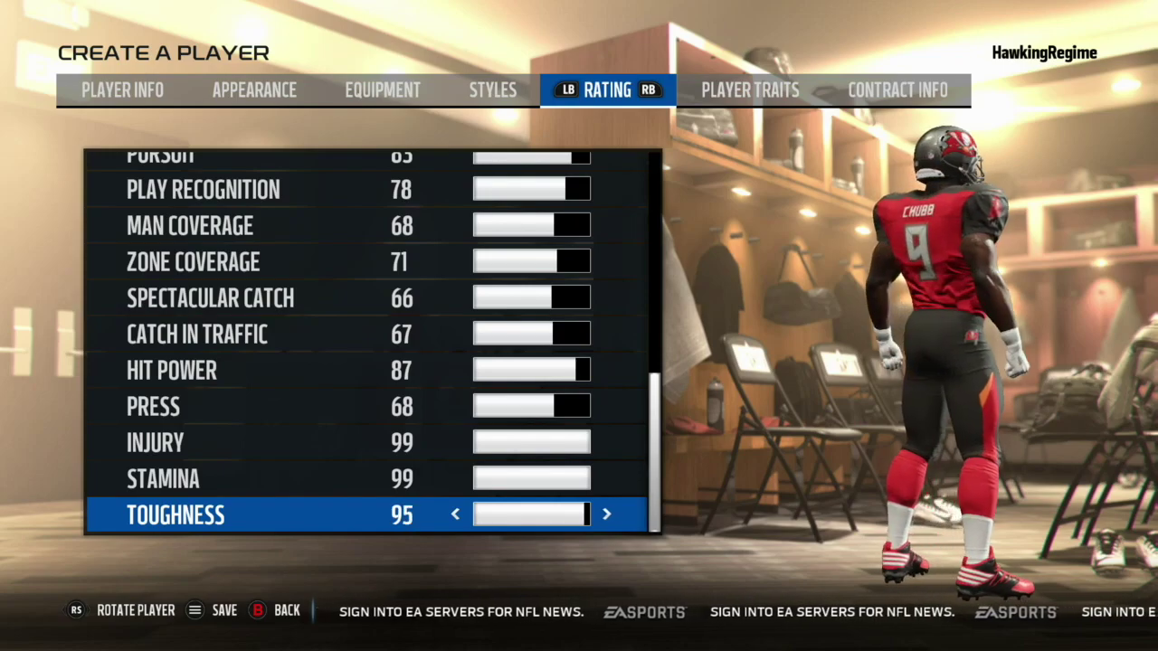
key(Right)
key(Down)
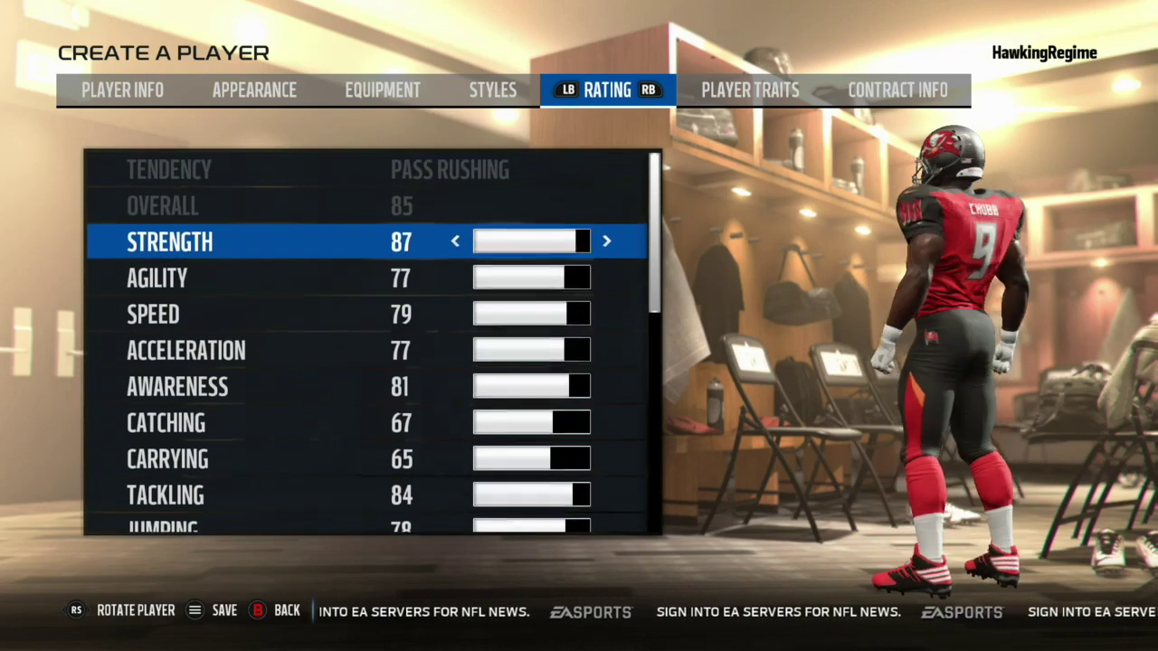
key(RB)
key(Down)
key(Down)
key(Down)
key(Down)
key(Down)
key(Down)
key(Down)
key(Down)
key(Down)
key(Down)
key(Down)
key(Down)
key(Down)
key(Down)
key(Down)
key(Up)
- Turn on the Clutch, Strips Ball and Big Hitter traits and set LB Style to Pass Rush
key(Down)
key(Down)
key(Right)
key(Up)
key(Up)
key(Up)
key(Right)
key(Up)
key(Right)
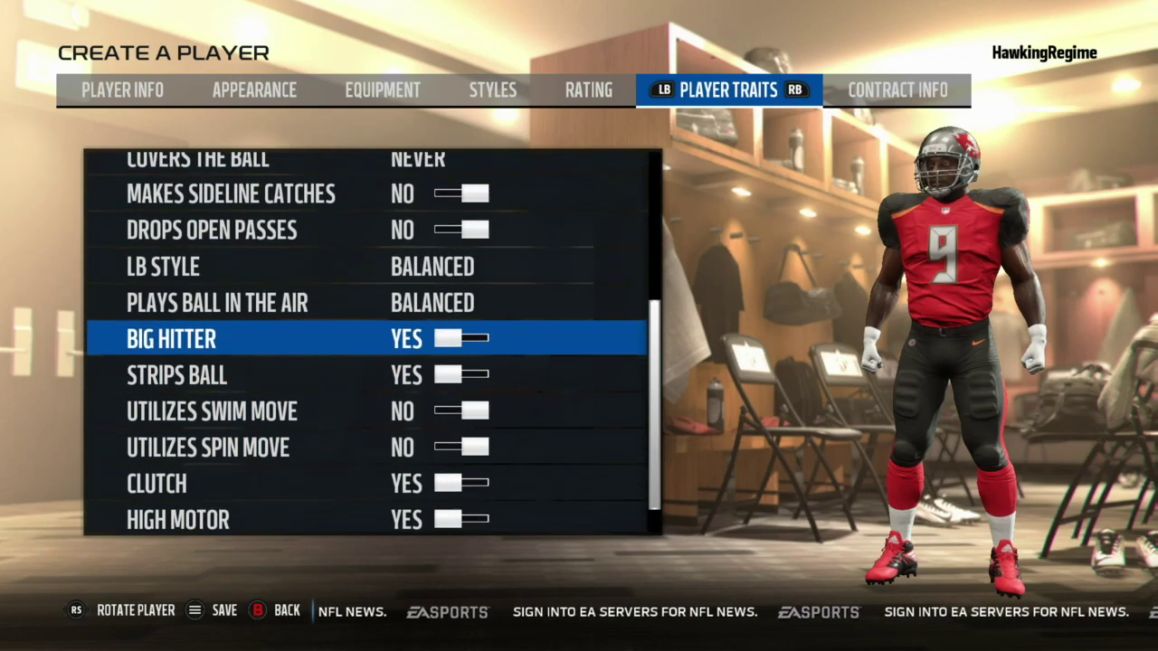
key(Up)
key(Up)
key(Right)
- Set Utilizes Swim Move to Yes and Penalty to Normal, then return to Player Info
key(Down)
key(Down)
key(Down)
key(Down)
key(Right)
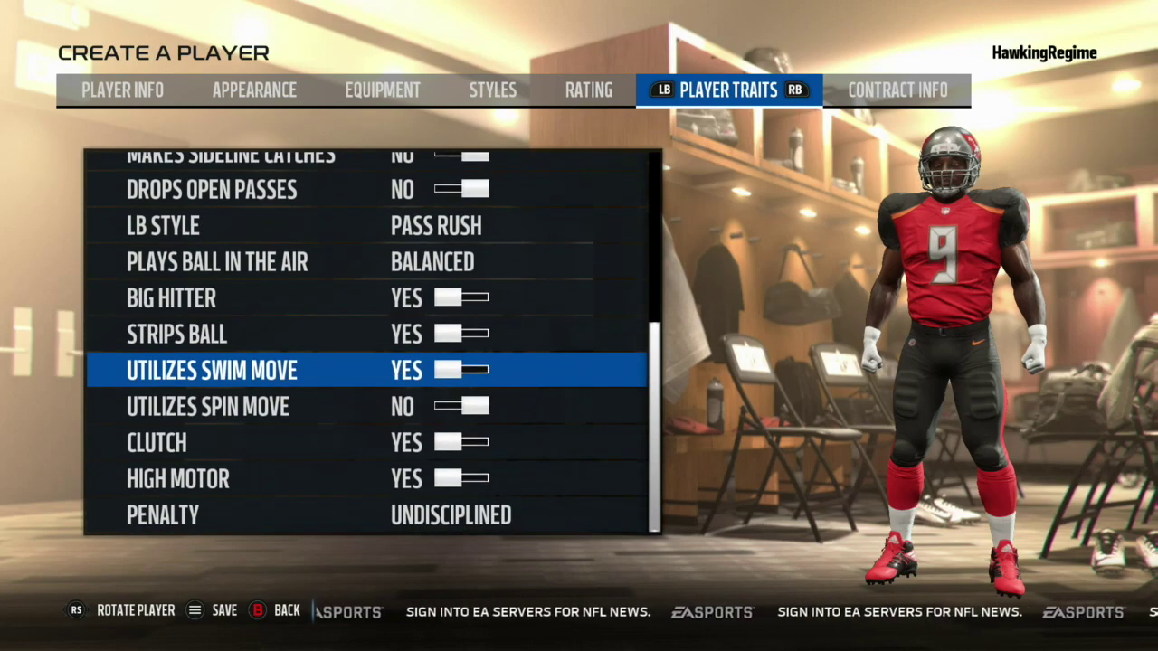
key(Down)
key(Down)
key(Down)
key(Down)
key(Down)
key(Up)
key(Down)
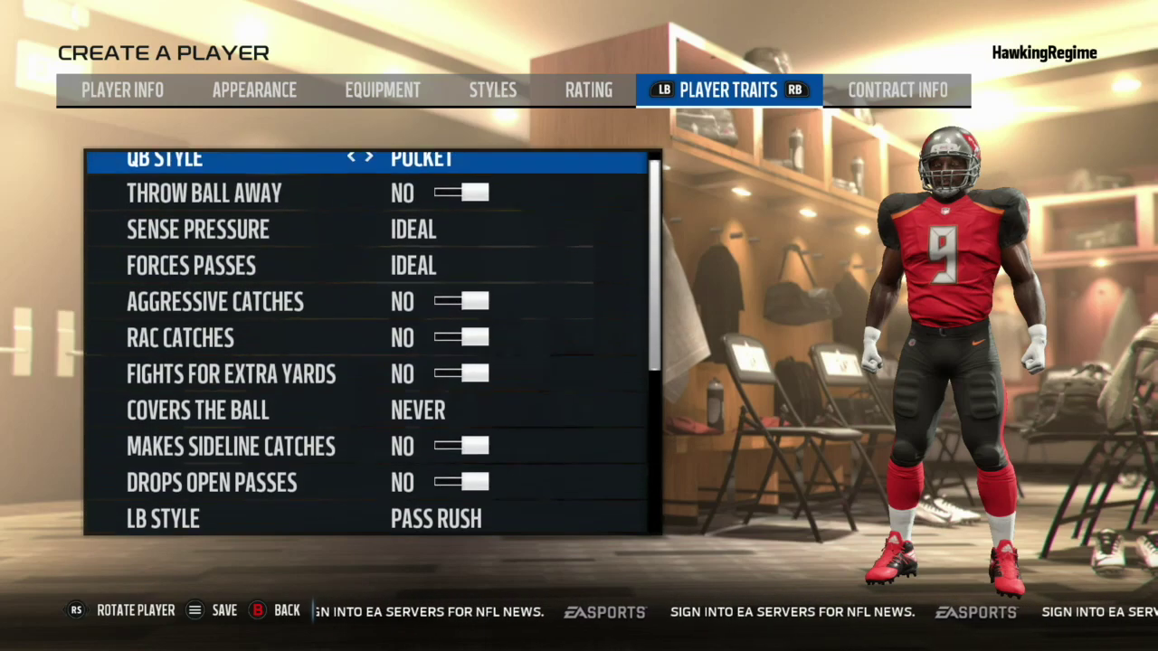
key(Up)
key(Left)
key(Down)
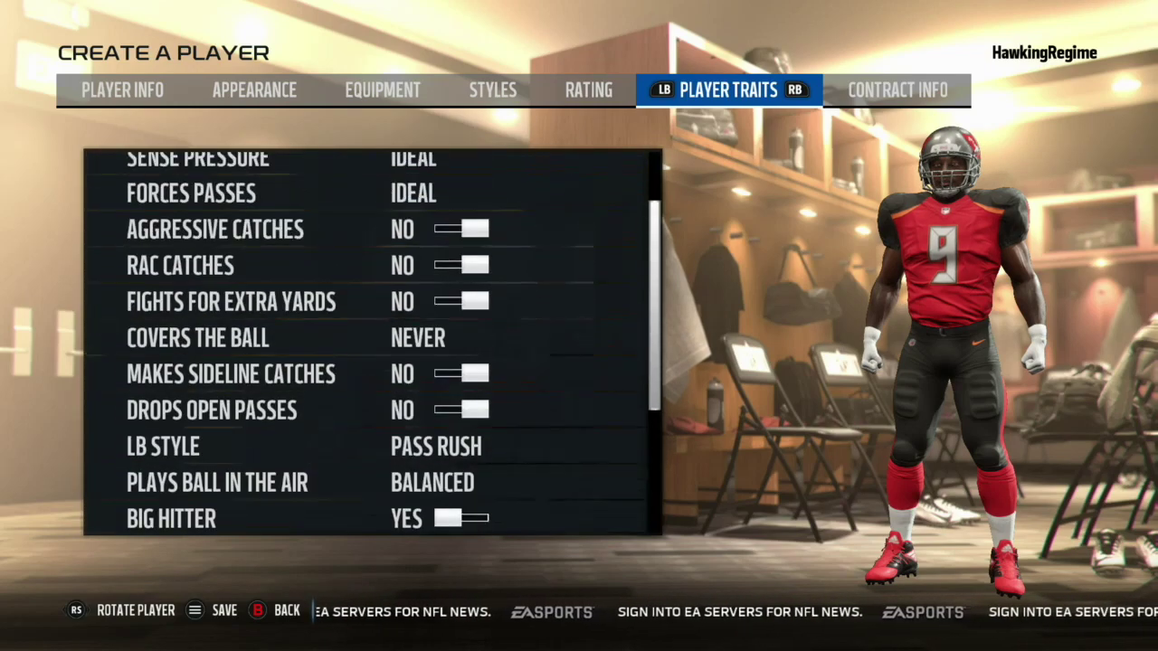
key(Down)
key(Down)
key(e)
key(e)
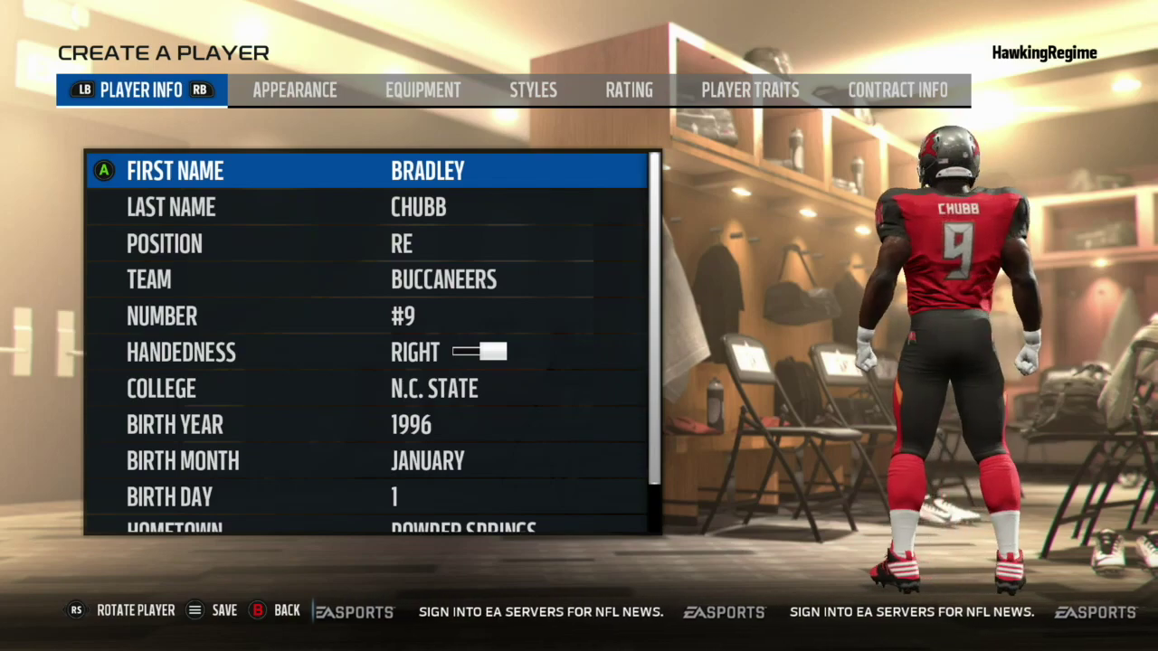
key(Up)
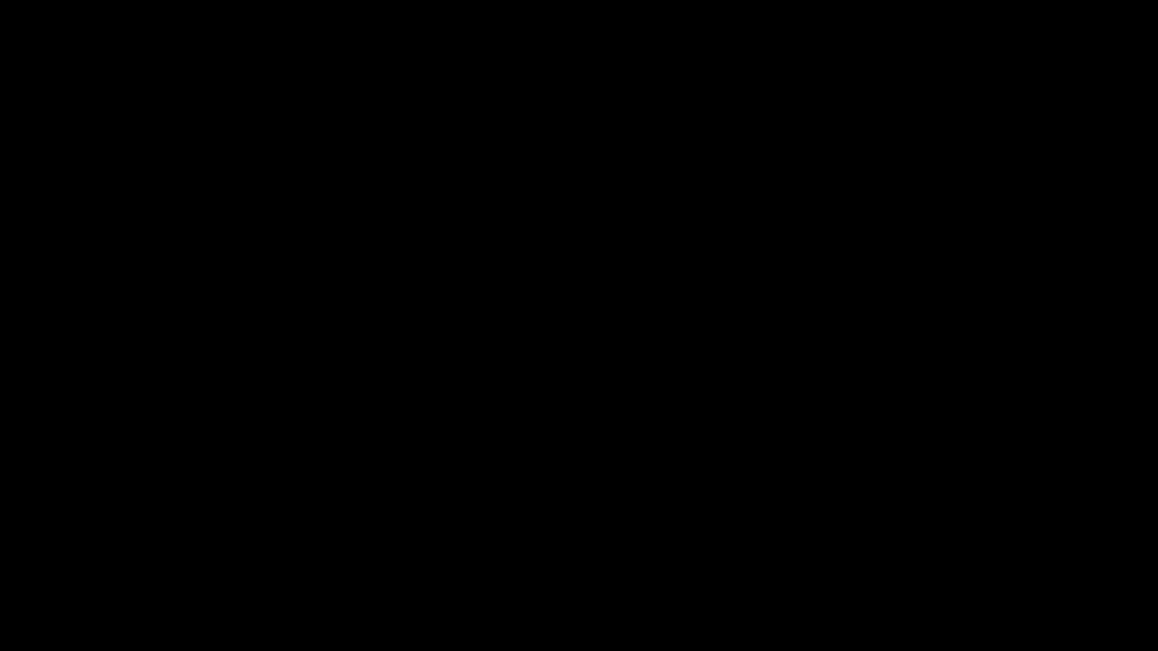